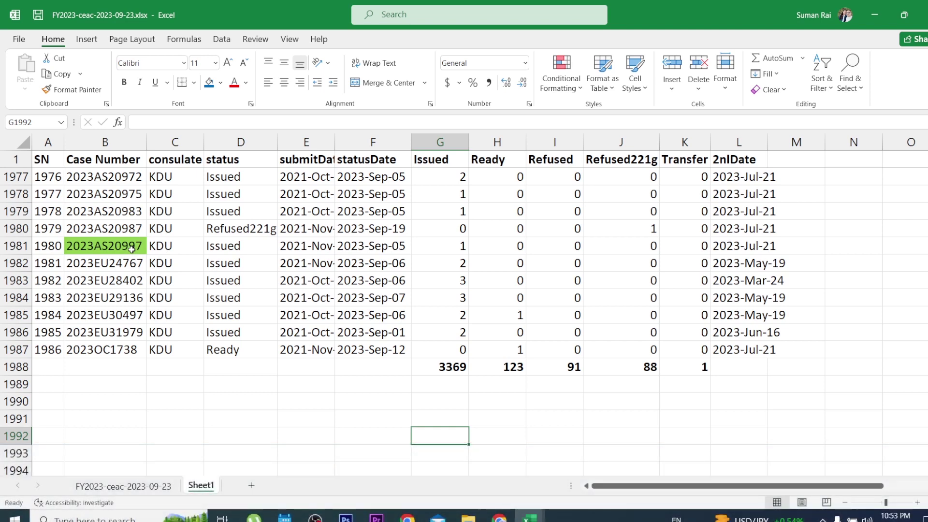
Examine the last KDU case rows in Sheet1 around the green-highlighted case number, including their statuses and dates.
{"action": "scroll", "coordinate": [131, 249], "scroll_direction": "up", "scroll_amount": 3}
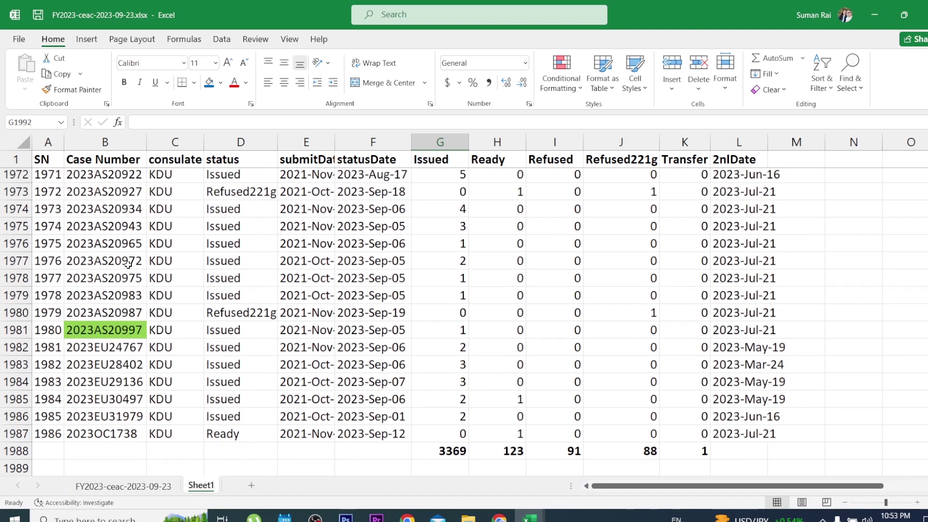
{"action": "scroll", "coordinate": [128, 264], "scroll_direction": "up", "scroll_amount": 3}
{"action": "scroll", "coordinate": [128, 263], "scroll_direction": "down", "scroll_amount": 3}
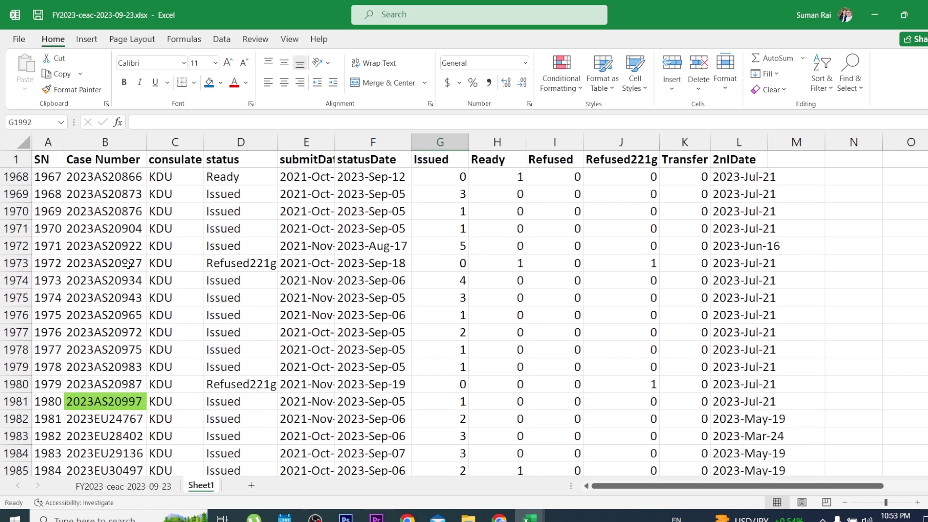
{"action": "scroll", "coordinate": [128, 264], "scroll_direction": "down", "scroll_amount": 3}
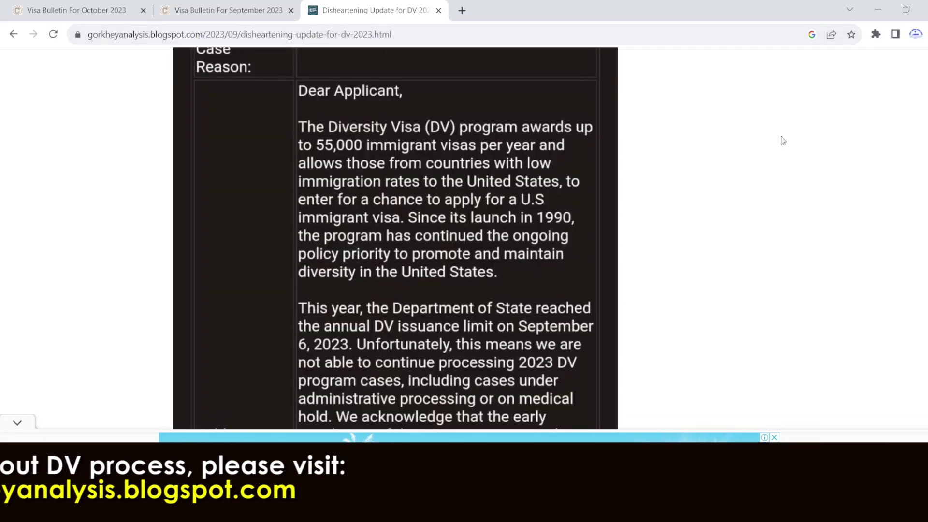
Read the Gorkhey Analysis post on the DV 2023 update from its introduction through the embassy email screenshot.
{"action": "scroll", "coordinate": [783, 141], "scroll_direction": "up", "scroll_amount": 8}
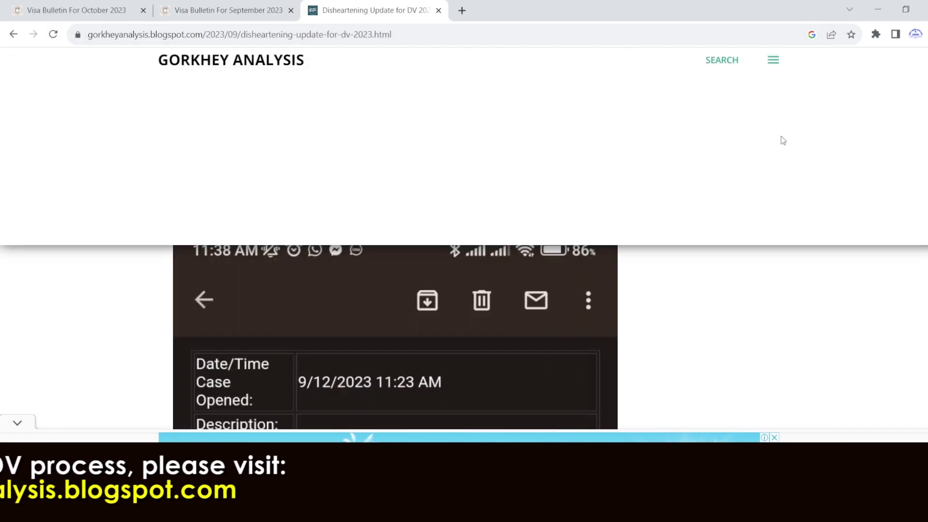
{"action": "scroll", "coordinate": [783, 140], "scroll_direction": "up", "scroll_amount": 8}
{"action": "scroll", "coordinate": [514, 220], "scroll_direction": "down", "scroll_amount": 3}
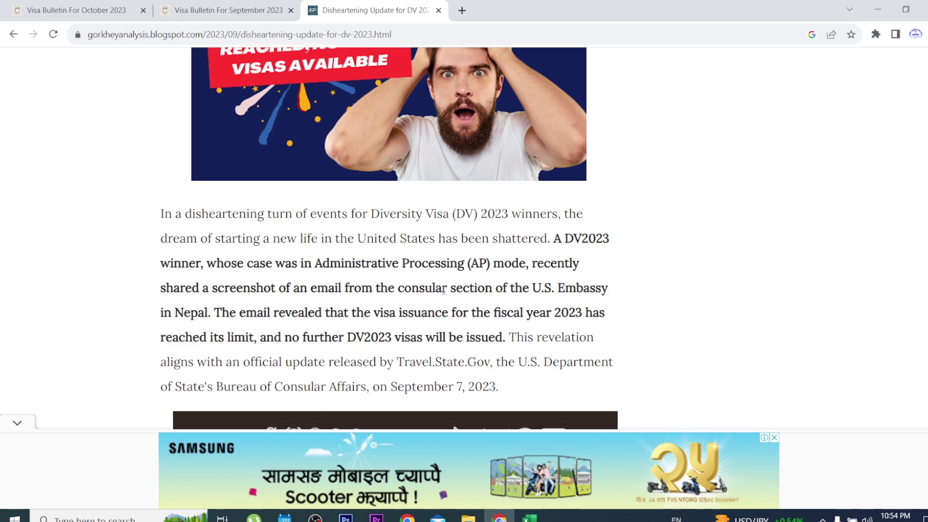
{"action": "scroll", "coordinate": [443, 290], "scroll_direction": "down", "scroll_amount": 1}
{"action": "scroll", "coordinate": [444, 290], "scroll_direction": "down", "scroll_amount": 4}
{"action": "scroll", "coordinate": [444, 295], "scroll_direction": "down", "scroll_amount": 4}
{"action": "scroll", "coordinate": [444, 295], "scroll_direction": "down", "scroll_amount": 2}
{"action": "scroll", "coordinate": [444, 295], "scroll_direction": "down", "scroll_amount": 5}
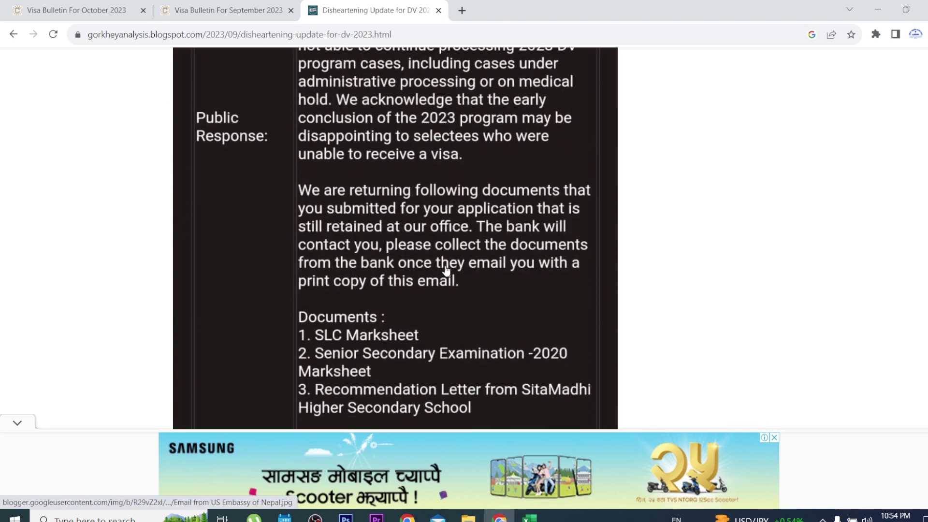
Study the embassy email's public response about the DV issuance limit and check the Department of State paragraph below it.
{"action": "scroll", "coordinate": [446, 271], "scroll_direction": "up", "scroll_amount": 3}
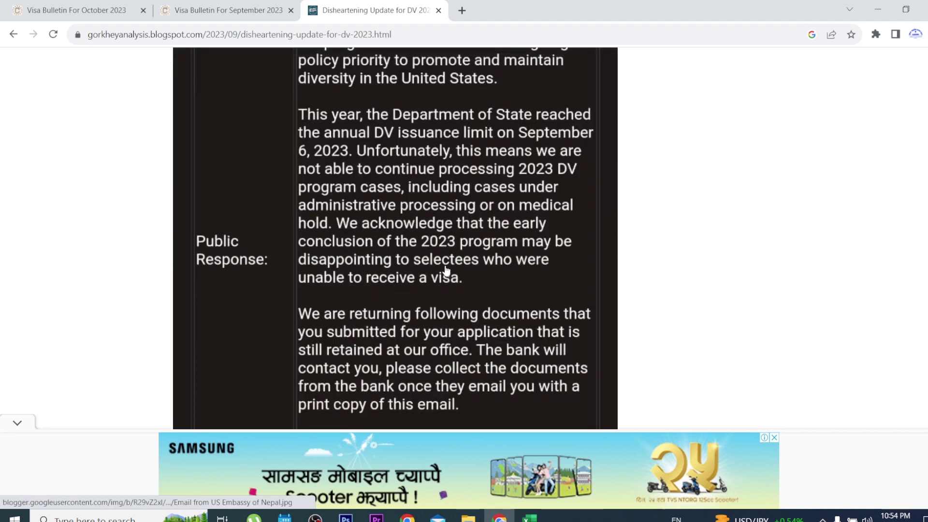
{"action": "scroll", "coordinate": [445, 271], "scroll_direction": "up", "scroll_amount": 4}
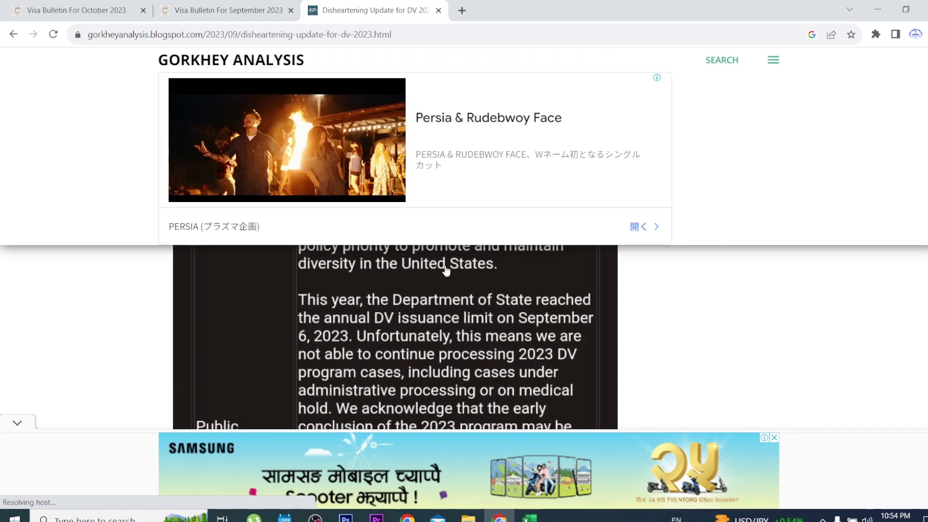
{"action": "scroll", "coordinate": [445, 271], "scroll_direction": "down", "scroll_amount": 2}
{"action": "scroll", "coordinate": [445, 270], "scroll_direction": "down", "scroll_amount": 13}
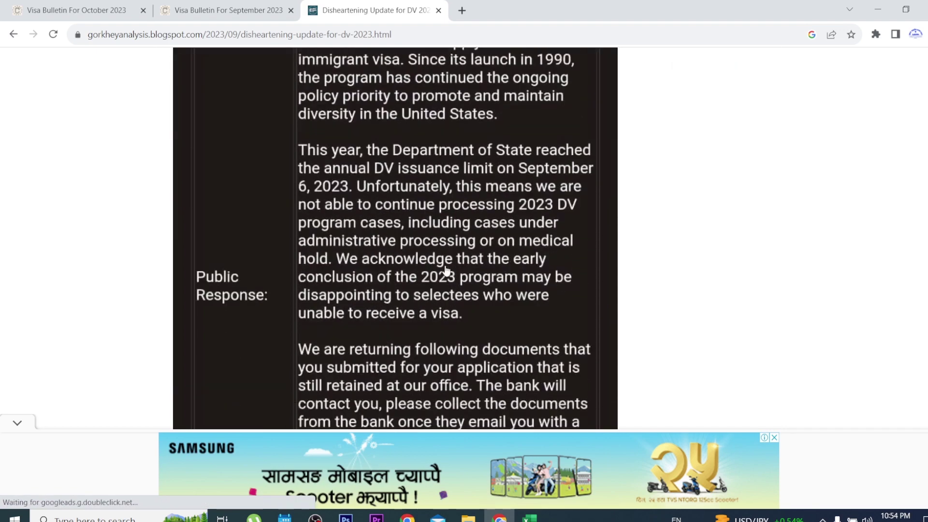
{"action": "scroll", "coordinate": [445, 270], "scroll_direction": "down", "scroll_amount": 1}
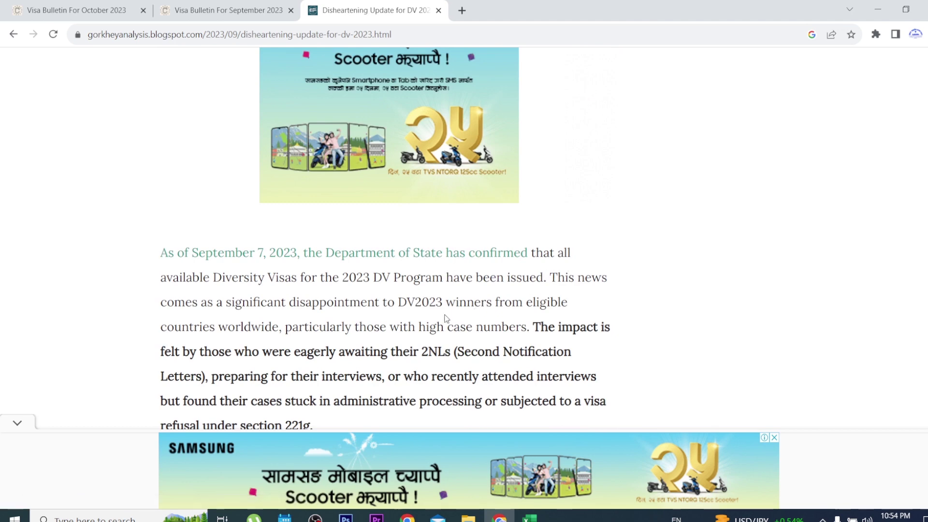
{"action": "scroll", "coordinate": [445, 318], "scroll_direction": "up", "scroll_amount": 10}
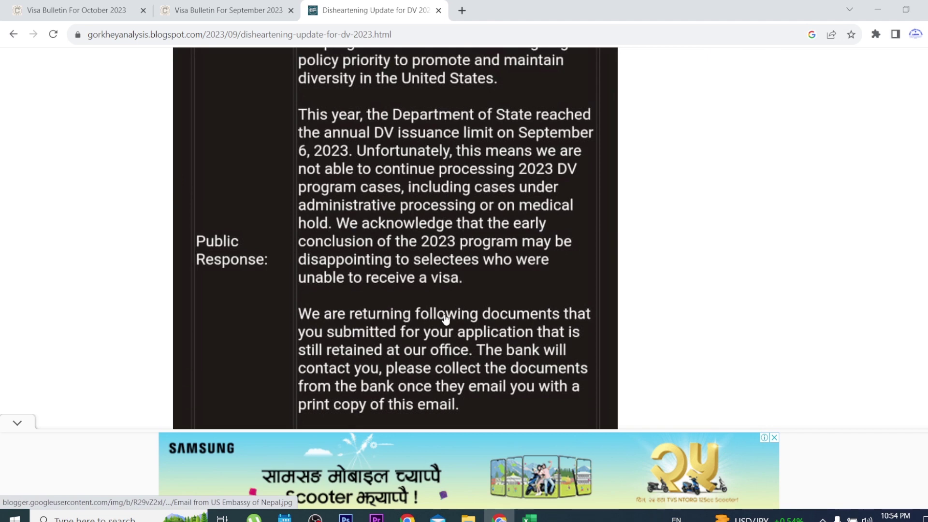
{"action": "scroll", "coordinate": [445, 318], "scroll_direction": "up", "scroll_amount": 1}
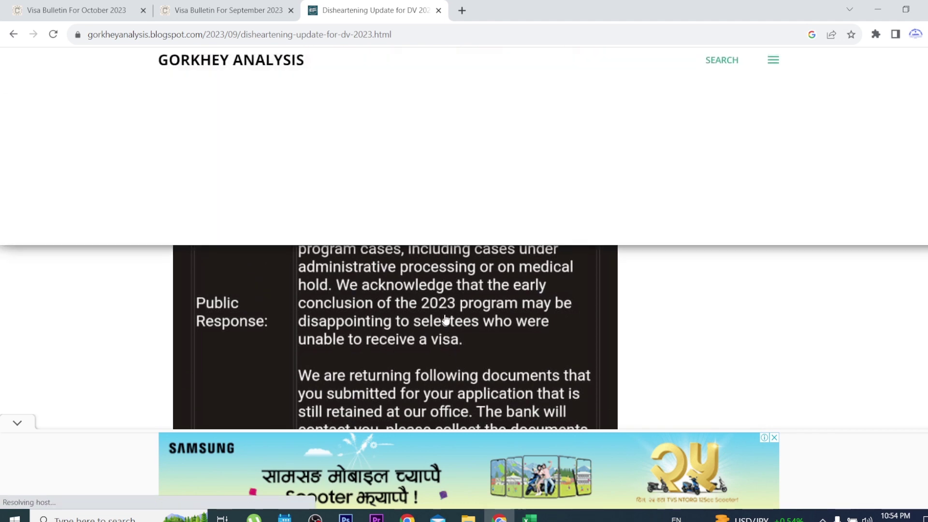
{"action": "scroll", "coordinate": [446, 318], "scroll_direction": "up", "scroll_amount": 2}
{"action": "scroll", "coordinate": [446, 319], "scroll_direction": "down", "scroll_amount": 2}
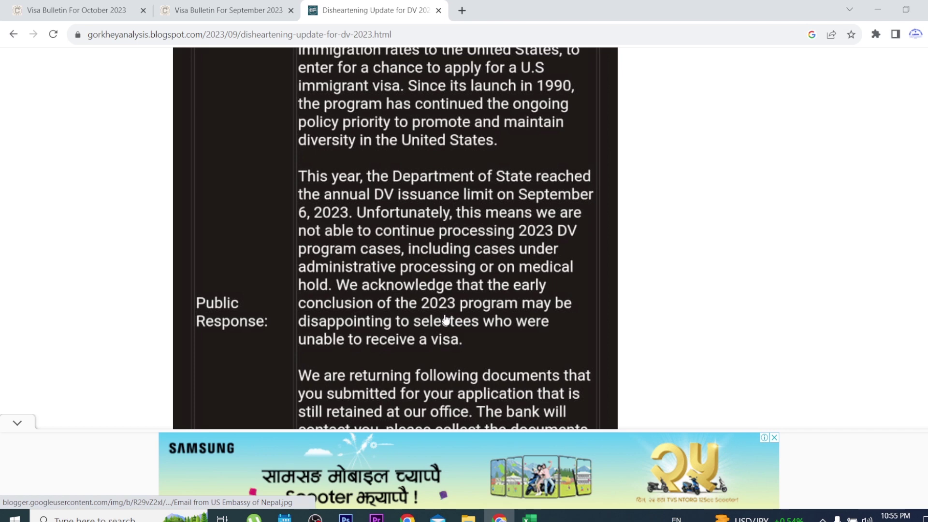
{"action": "scroll", "coordinate": [446, 319], "scroll_direction": "up", "scroll_amount": 5}
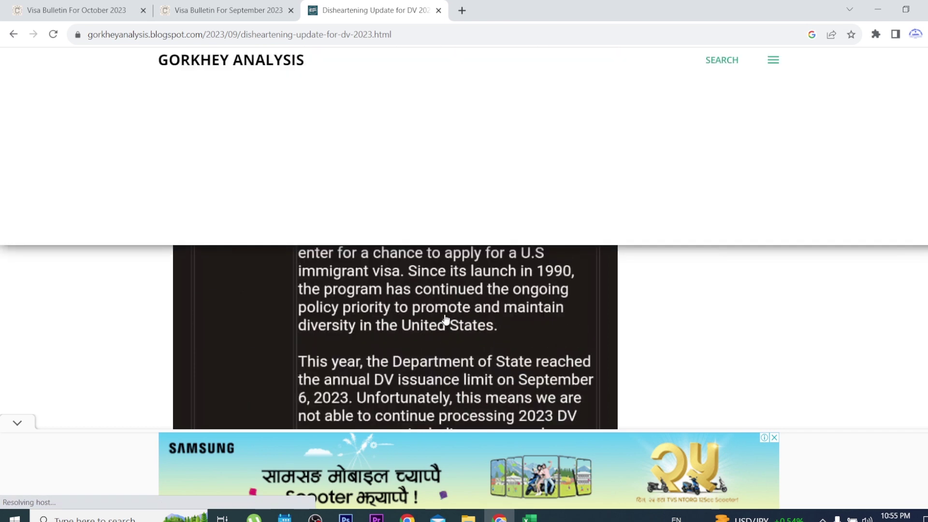
{"action": "scroll", "coordinate": [445, 318], "scroll_direction": "down", "scroll_amount": 2}
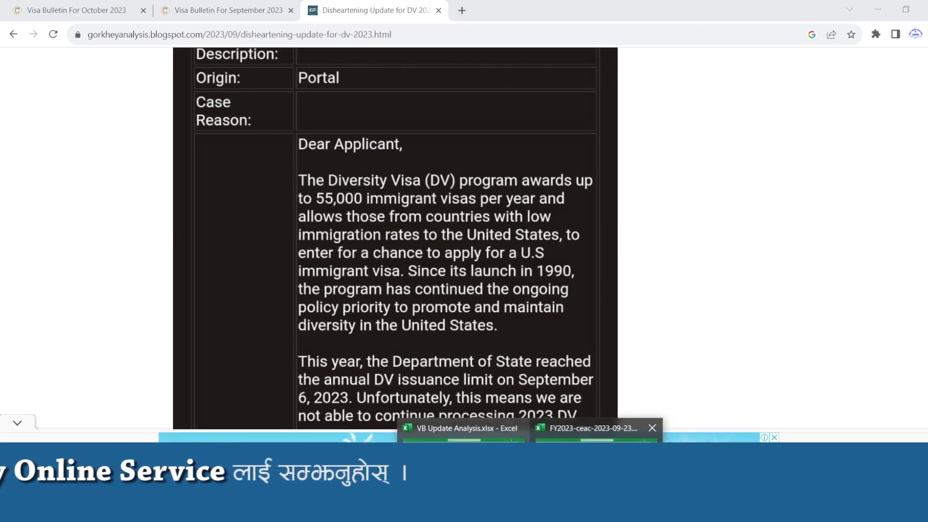
Switch to the FY2023-ceac-2023-09-23 workbook in Excel and review the final case rows and status totals.
{"action": "left_click", "coordinate": [595, 428]}
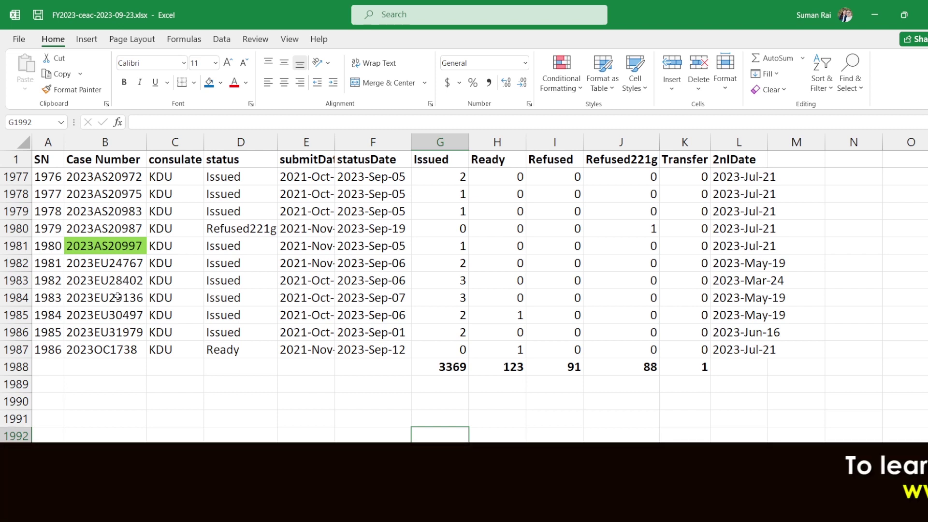
{"action": "scroll", "coordinate": [118, 297], "scroll_direction": "up", "scroll_amount": 1}
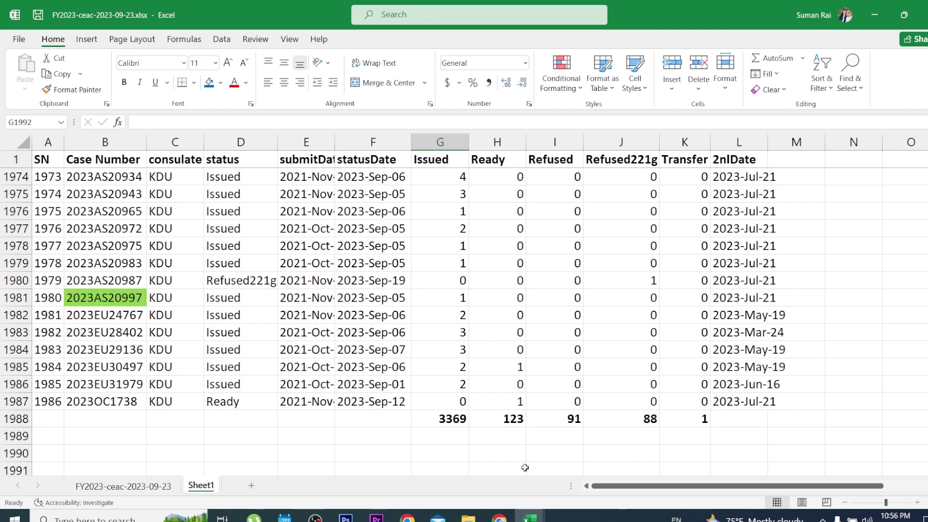
Return to Chrome and look over the embassy email in the DV 2023 blog post again.
{"action": "left_click", "coordinate": [499, 516]}
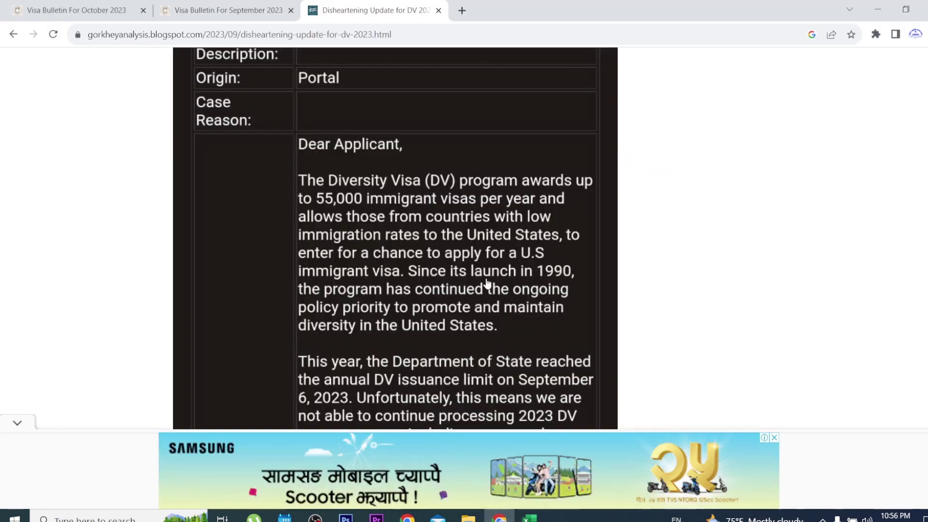
{"action": "scroll", "coordinate": [486, 282], "scroll_direction": "down", "scroll_amount": 5}
{"action": "scroll", "coordinate": [487, 228], "scroll_direction": "up", "scroll_amount": 9}
{"action": "scroll", "coordinate": [487, 284], "scroll_direction": "down", "scroll_amount": 4}
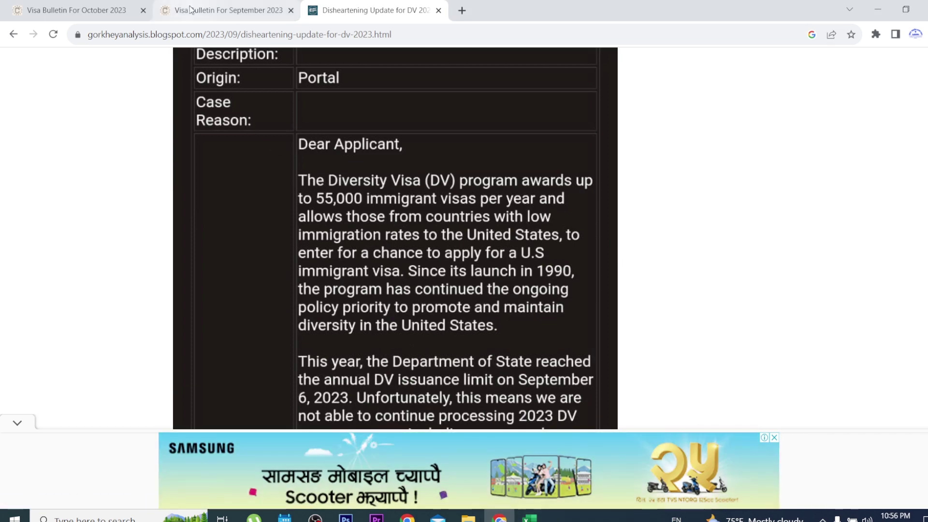
Open the Visa Bulletin for October 2023 and highlight Nepal's cut-off number in the October DV table.
{"action": "left_click", "coordinate": [75, 13]}
{"action": "scroll", "coordinate": [649, 221], "scroll_direction": "down", "scroll_amount": 4}
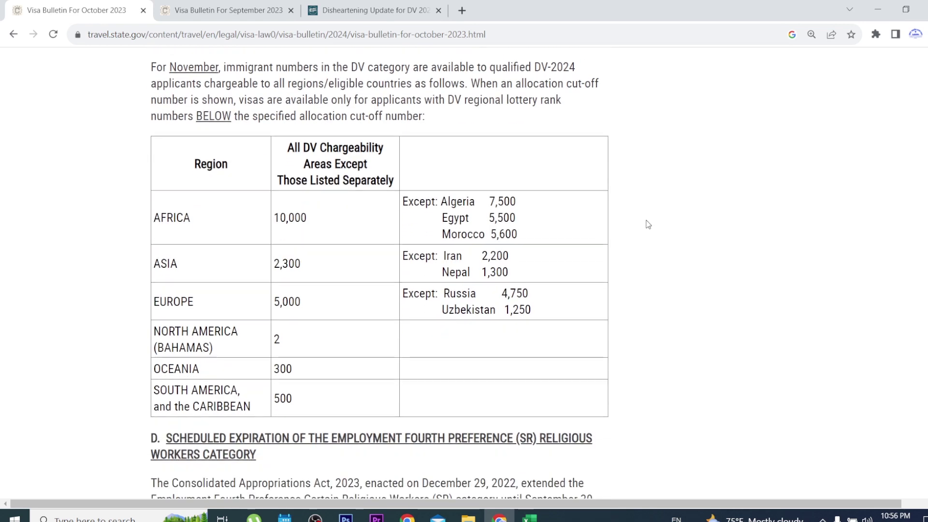
{"action": "scroll", "coordinate": [368, 317], "scroll_direction": "up", "scroll_amount": 4}
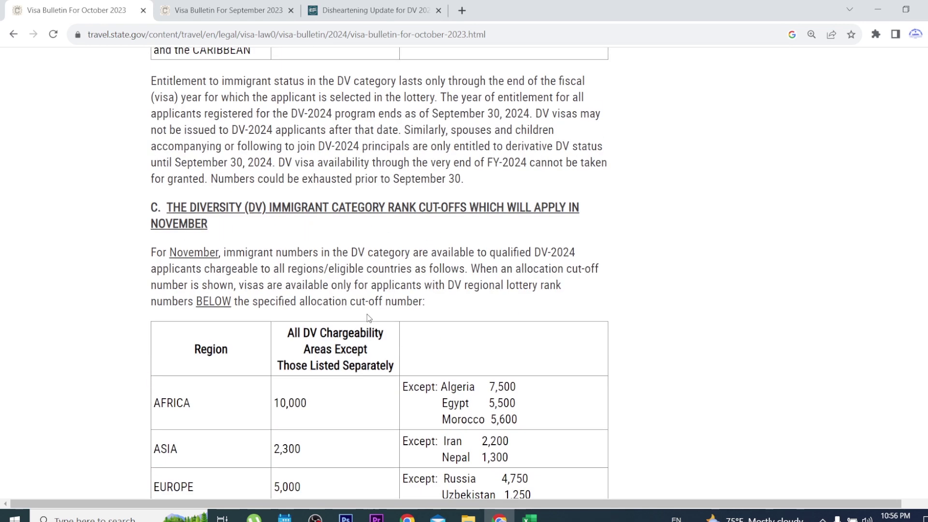
{"action": "scroll", "coordinate": [369, 317], "scroll_direction": "up", "scroll_amount": 9}
{"action": "double_click", "coordinate": [490, 347]}
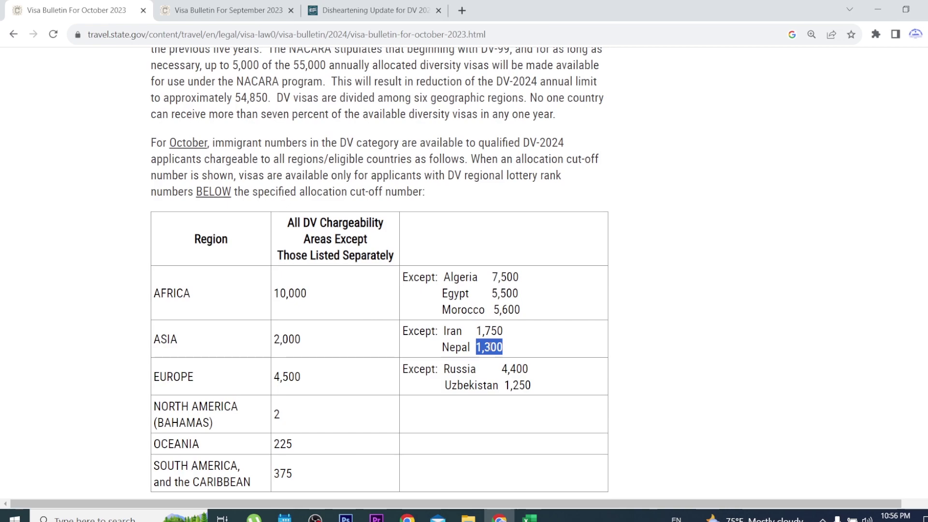
Highlight Nepal's cut-off number in the November DV rank cut-off table.
{"action": "scroll", "coordinate": [490, 347], "scroll_direction": "down", "scroll_amount": 9}
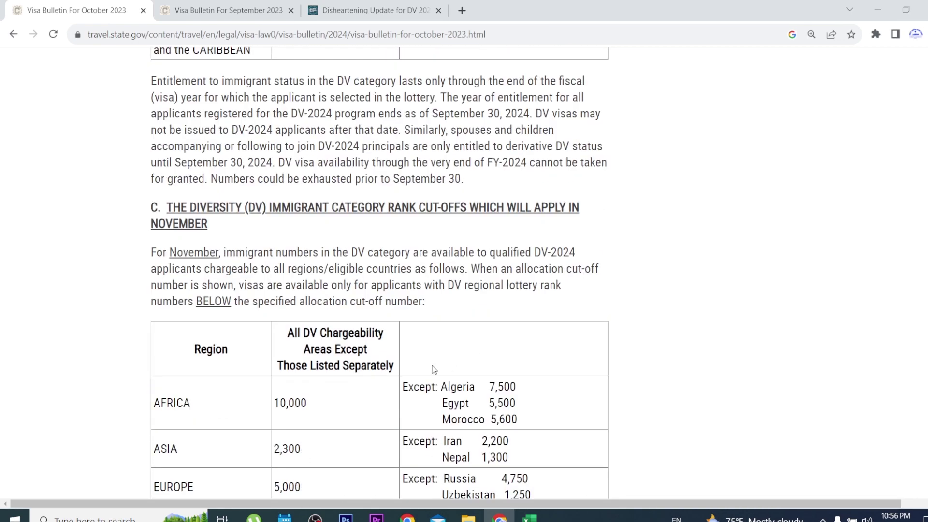
{"action": "scroll", "coordinate": [431, 367], "scroll_direction": "down", "scroll_amount": 3}
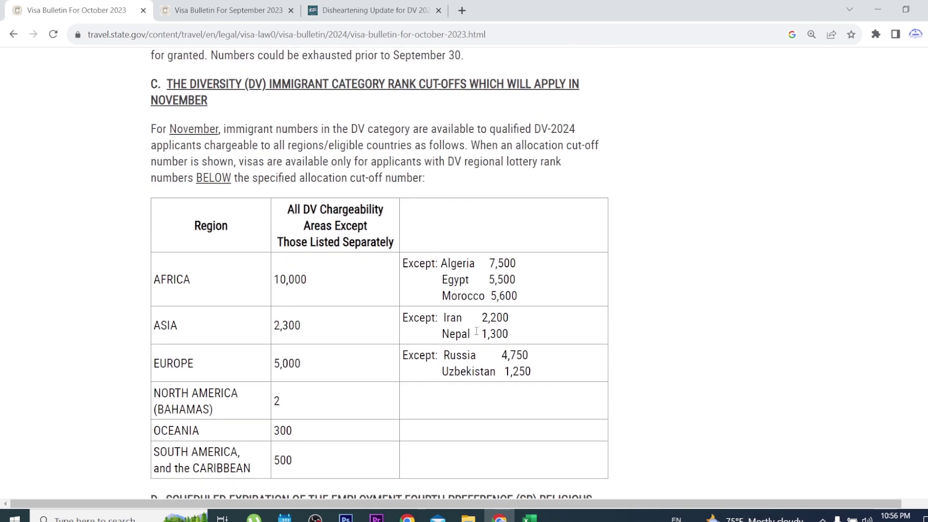
{"action": "left_click_drag", "start_coordinate": [481, 334], "coordinate": [515, 336]}
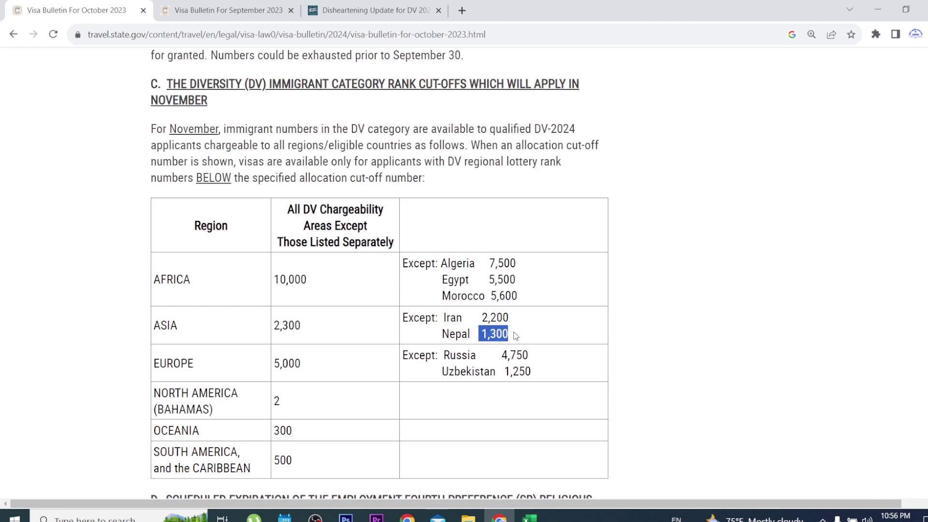
Compare Nepal's cut-off numbers between the October and November DV tables, ending with November's value highlighted.
{"action": "scroll", "coordinate": [438, 364], "scroll_direction": "up", "scroll_amount": 10}
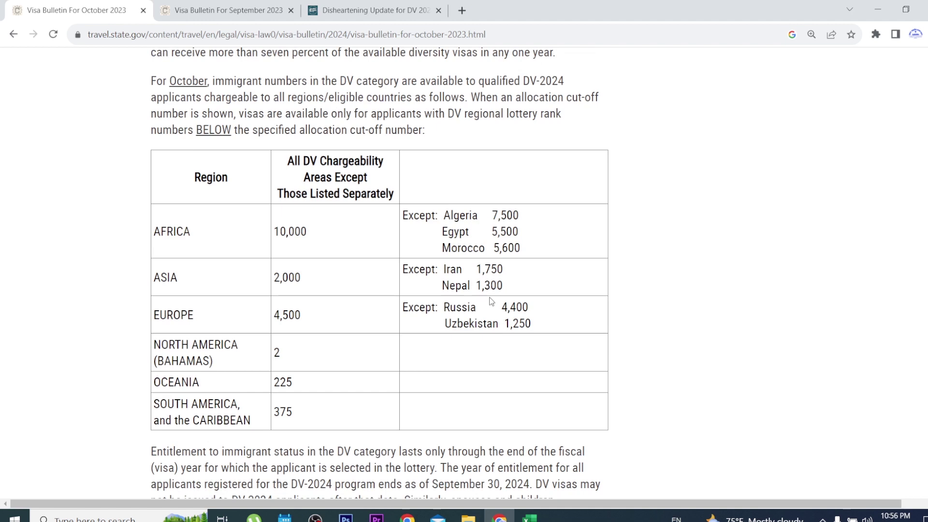
{"action": "scroll", "coordinate": [495, 299], "scroll_direction": "down", "scroll_amount": 9}
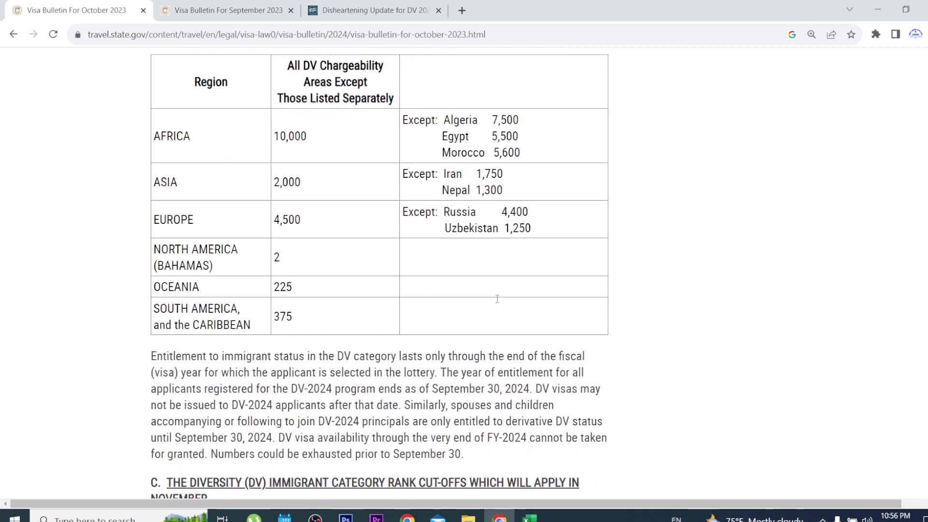
{"action": "double_click", "coordinate": [493, 406]}
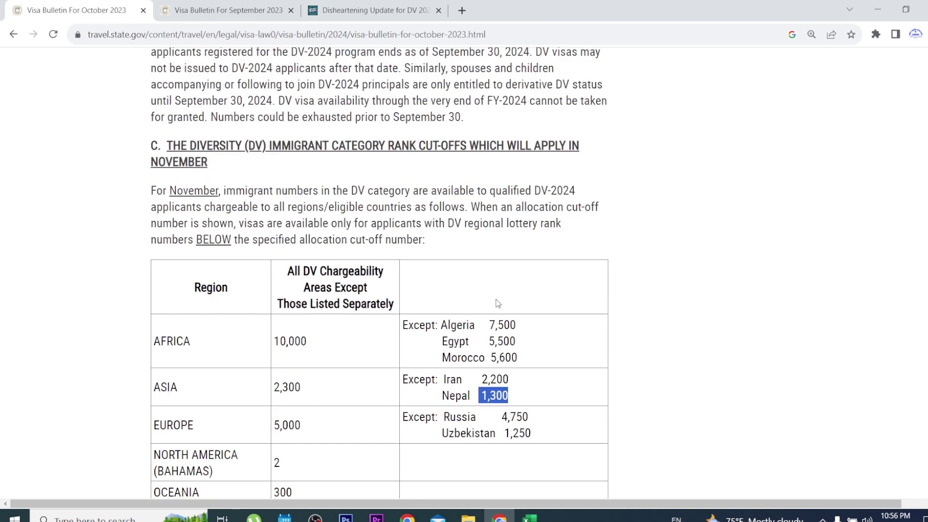
{"action": "scroll", "coordinate": [496, 301], "scroll_direction": "down", "scroll_amount": 3}
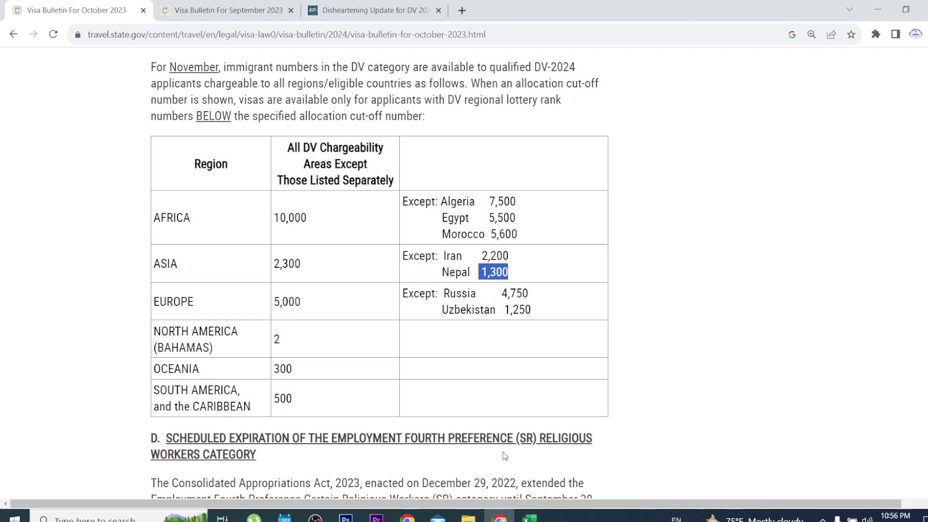
Switch to the VB Update Analysis workbook in Excel and select an empty cell below the DV2023 block.
{"action": "left_click", "coordinate": [530, 517]}
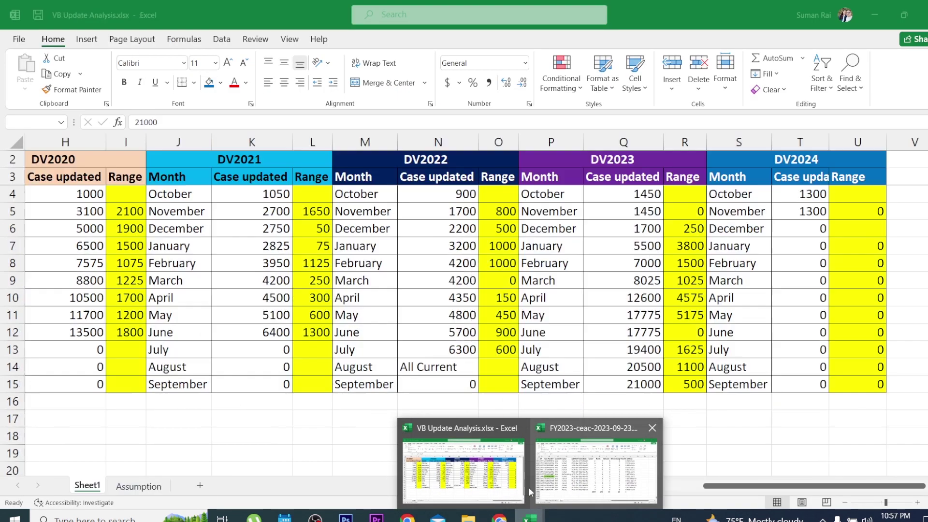
{"action": "left_click", "coordinate": [521, 483]}
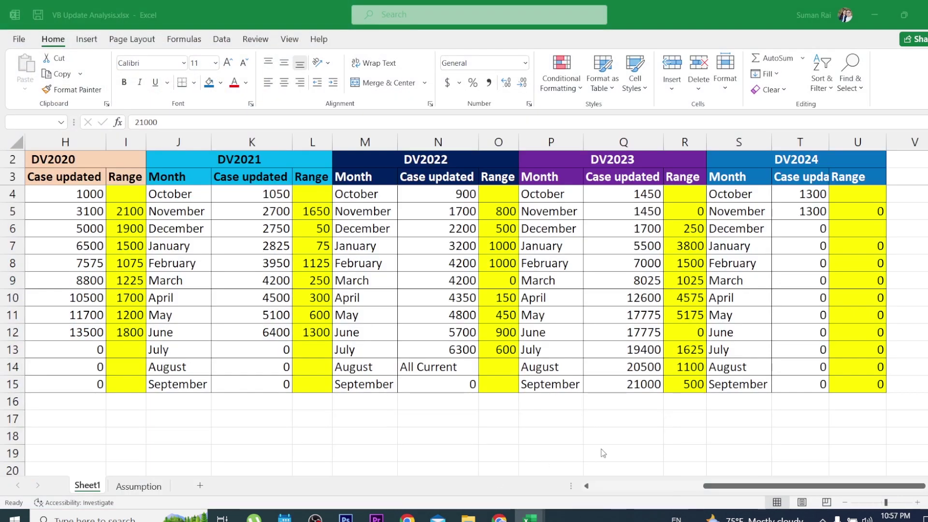
{"action": "left_click", "coordinate": [636, 442]}
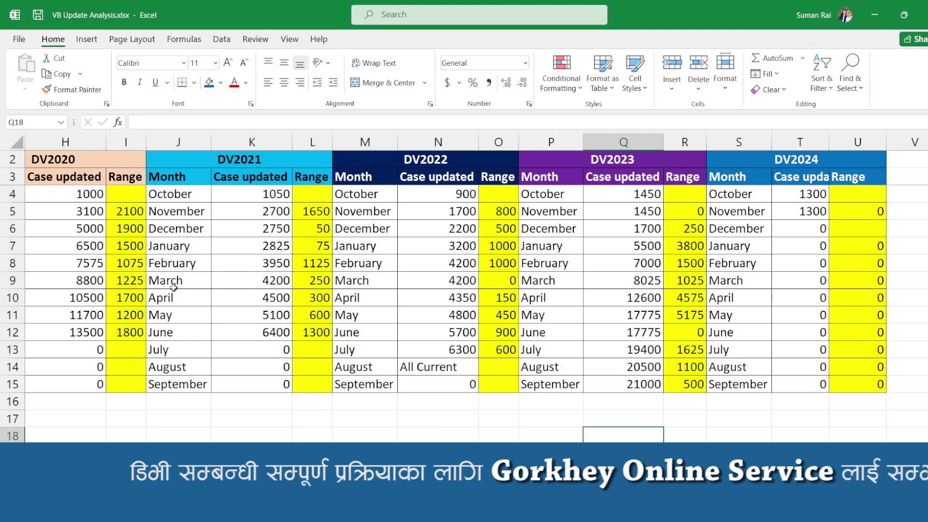
Go through the DV2021 to DV2024 case update blocks by selecting their headers, ending on DV2024 with the sheet enlarged.
{"action": "left_click", "coordinate": [252, 176]}
{"action": "key", "text": "ctrl+shift+Down"}
{"action": "left_click", "coordinate": [379, 166]}
{"action": "left_click", "coordinate": [657, 174]}
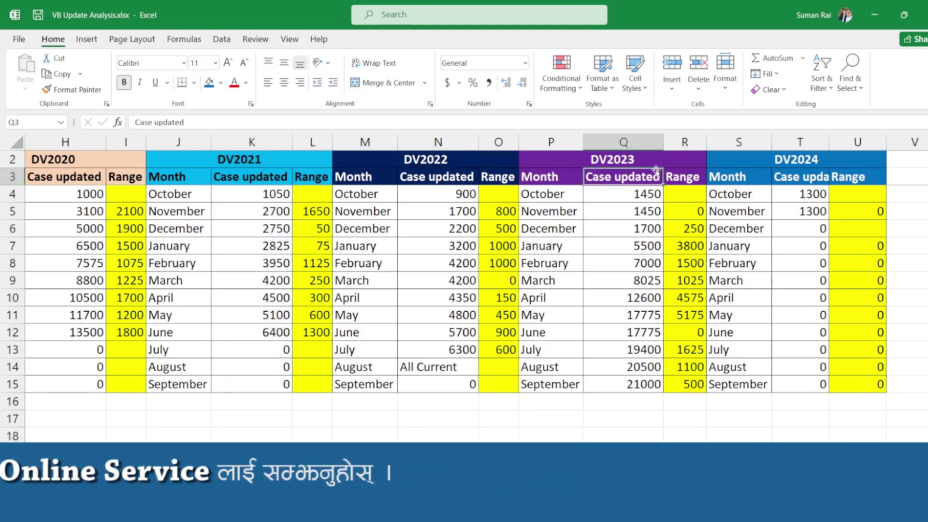
{"action": "left_click", "coordinate": [783, 164]}
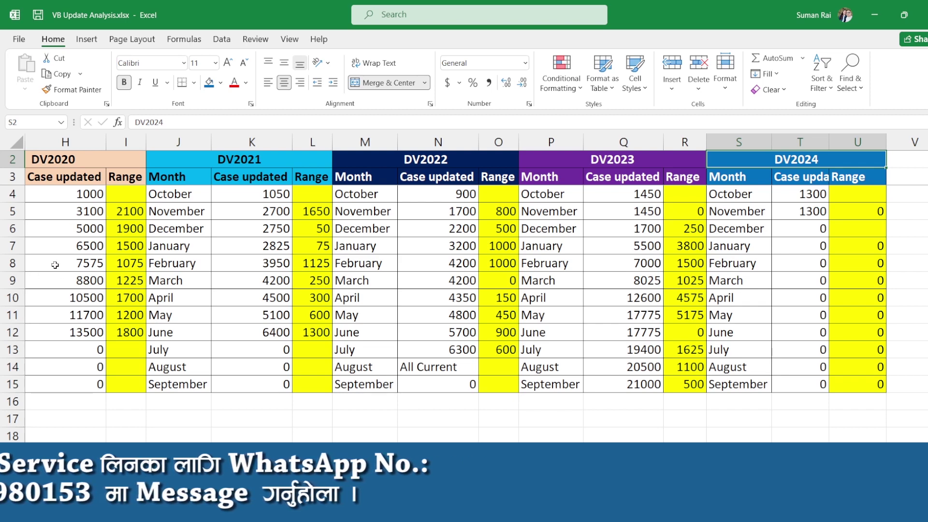
{"action": "scroll", "coordinate": [49, 266], "scroll_direction": "up", "scroll_amount": 1}
{"action": "scroll", "coordinate": [56, 264], "scroll_direction": "up", "scroll_amount": 1}
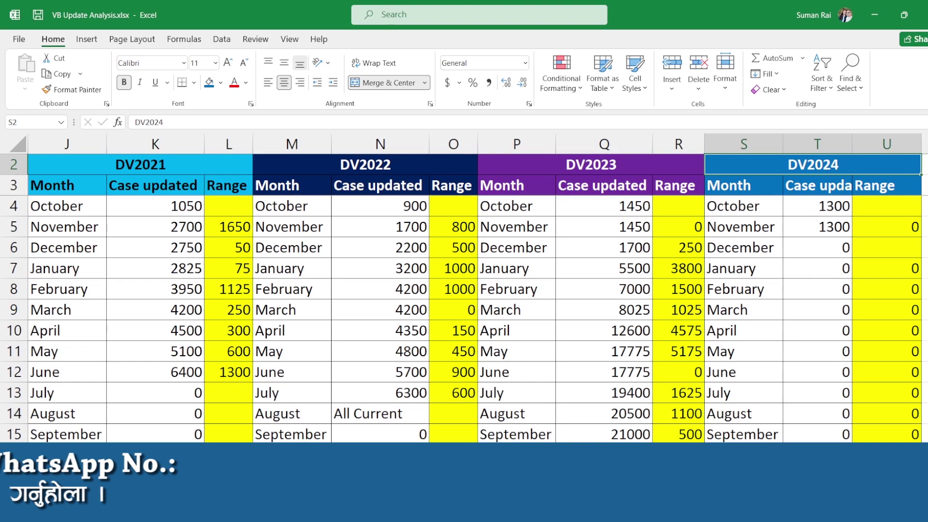
Review the DV2018 block by selecting its January and August case updated values.
{"action": "scroll", "coordinate": [223, 276], "scroll_direction": "left", "scroll_amount": 5}
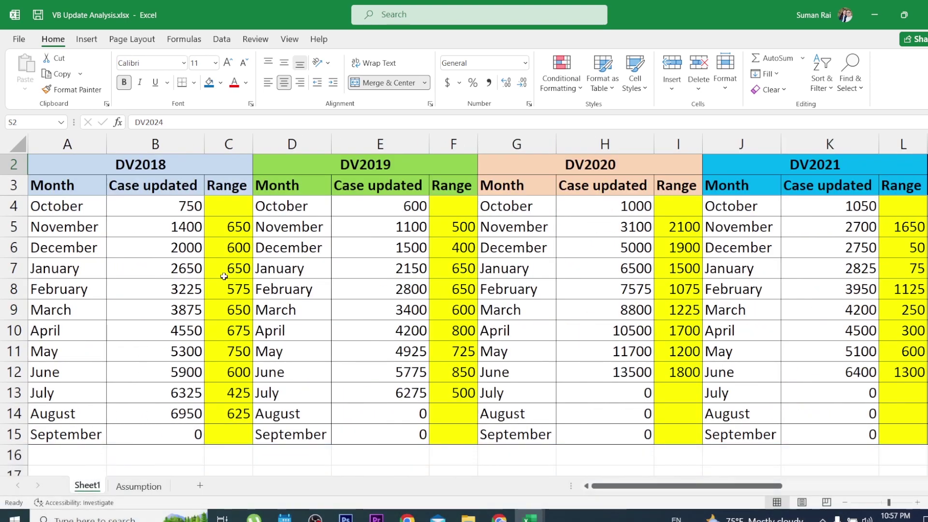
{"action": "scroll", "coordinate": [222, 275], "scroll_direction": "down", "scroll_amount": 1}
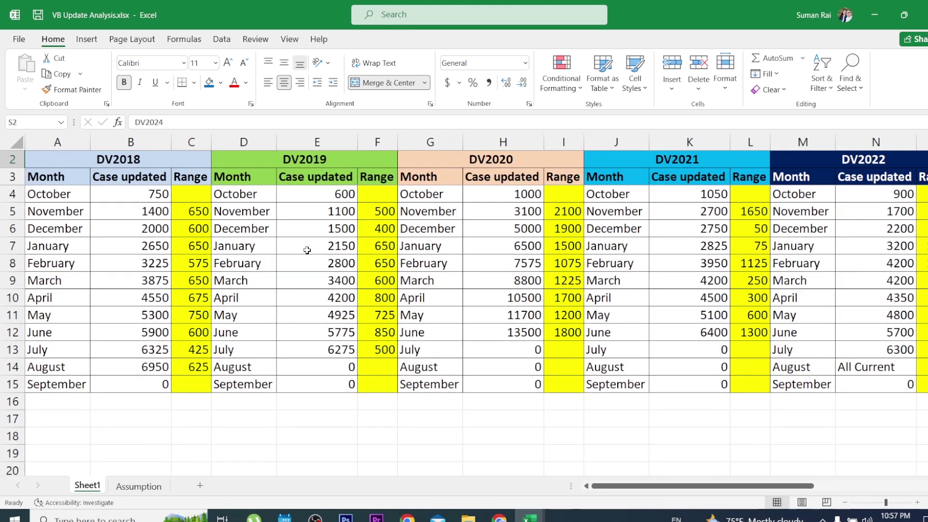
{"action": "left_click", "coordinate": [119, 246]}
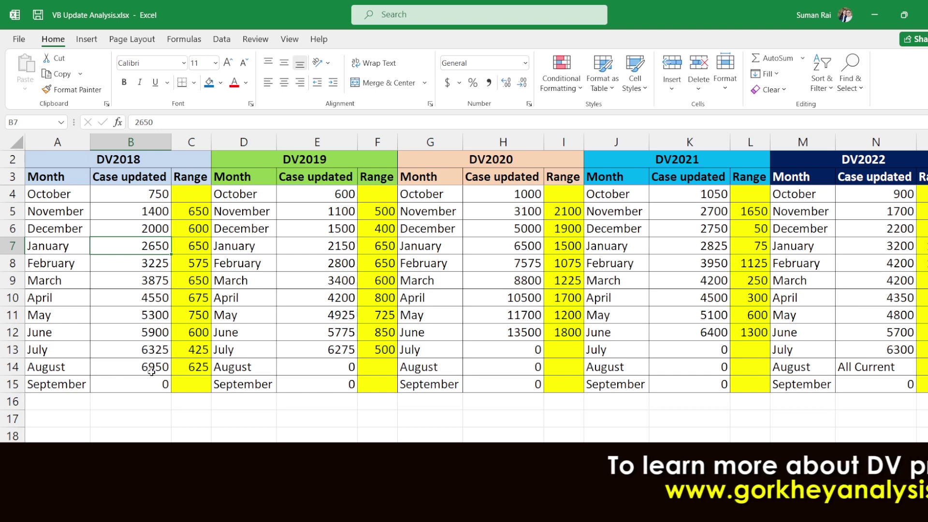
{"action": "left_click", "coordinate": [135, 369]}
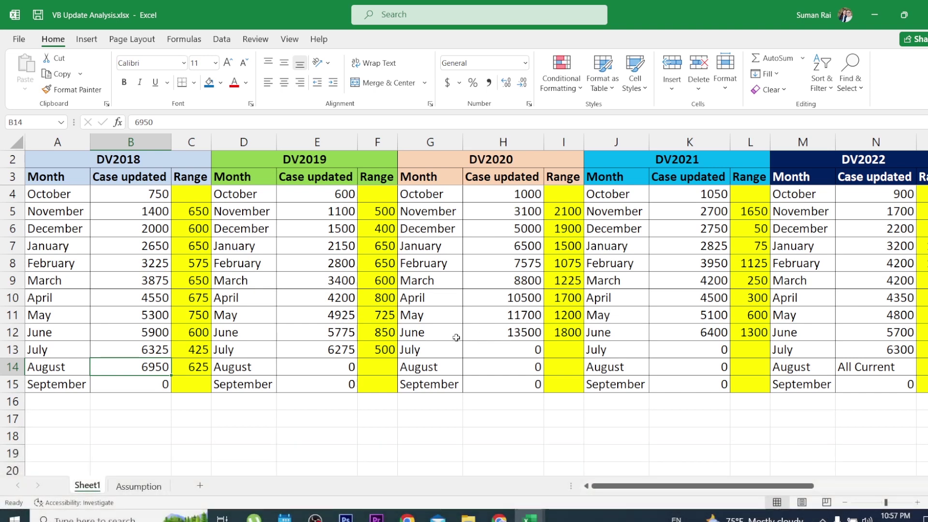
Review the DV2019 to DV2021 blocks, ending with DV2021's June case updated value selected.
{"action": "left_click_drag", "start_coordinate": [627, 486], "coordinate": [673, 486]}
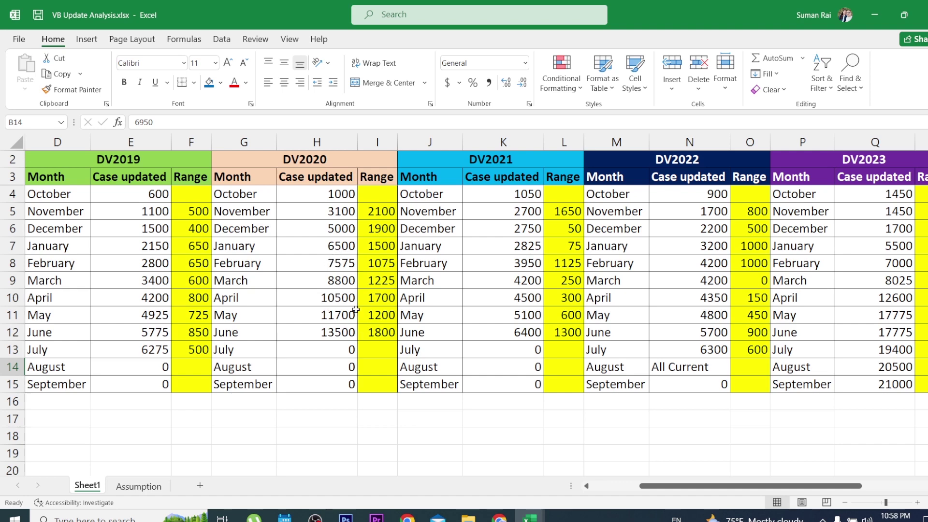
{"action": "left_click_drag", "start_coordinate": [664, 485], "coordinate": [683, 481]}
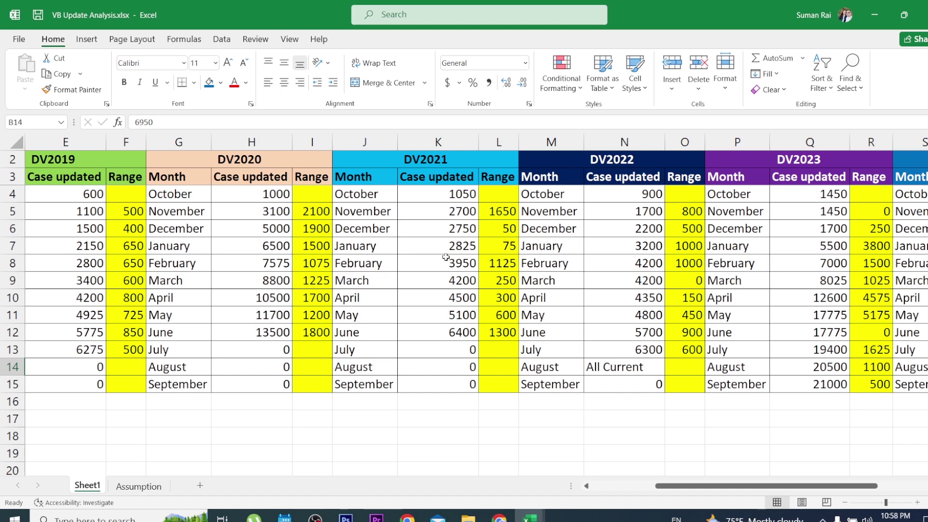
{"action": "left_click_drag", "start_coordinate": [239, 154], "coordinate": [502, 350]}
{"action": "left_click", "coordinate": [423, 336]}
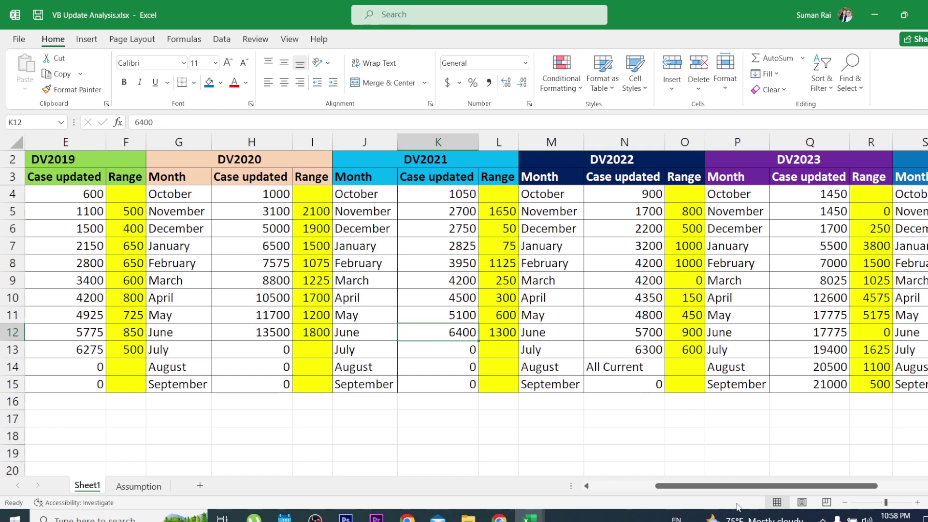
Bring the DV2022 to DV2024 blocks into view and select DV2022's July case updated value.
{"action": "left_click_drag", "start_coordinate": [702, 488], "coordinate": [749, 488]}
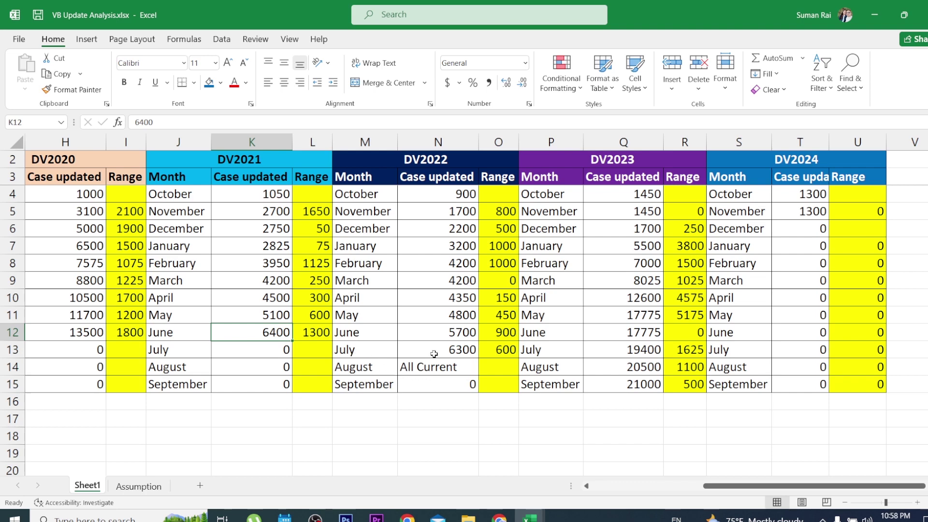
{"action": "left_click", "coordinate": [454, 351]}
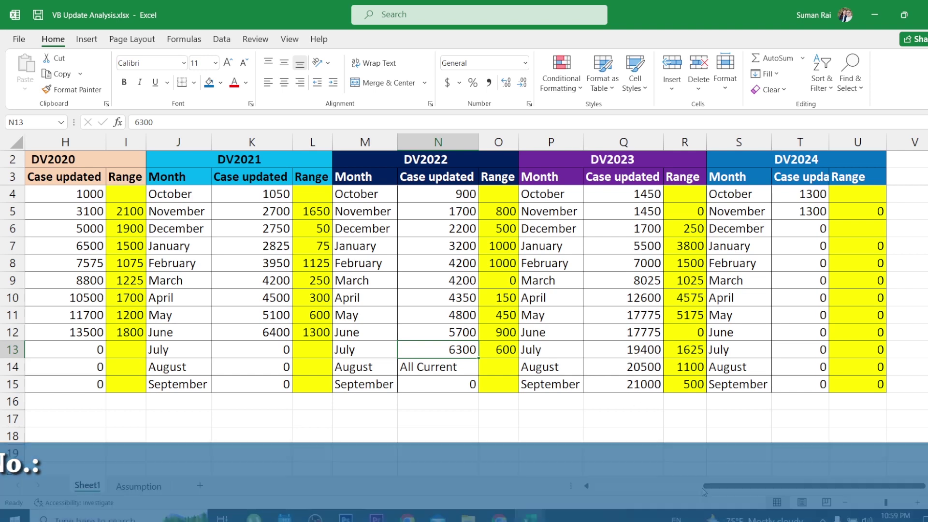
{"action": "mouse_move", "coordinate": [729, 485]}
{"action": "left_mouse_down"}
{"action": "mouse_move", "coordinate": [714, 489]}
{"action": "mouse_move", "coordinate": [733, 501]}
{"action": "left_mouse_up"}
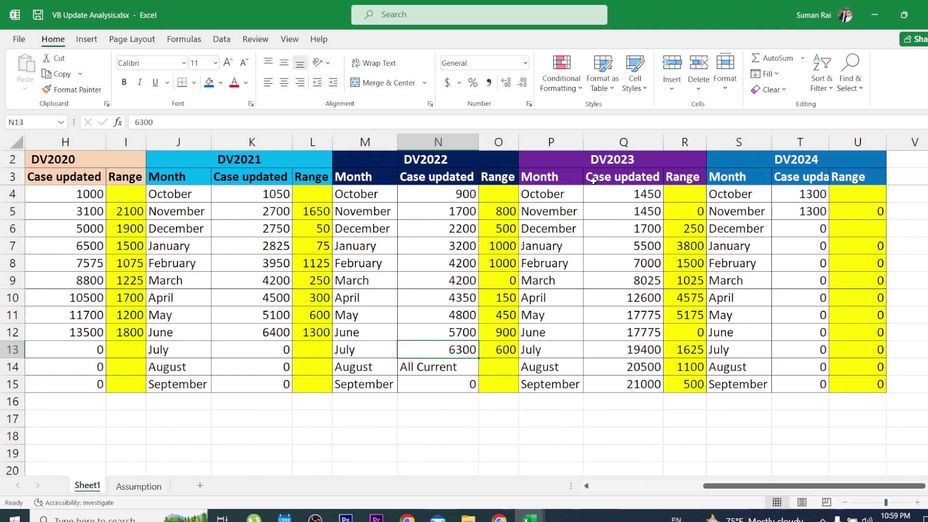
Check DV2023's August and September case updated values, ending with September's cell selected.
{"action": "left_click", "coordinate": [624, 386]}
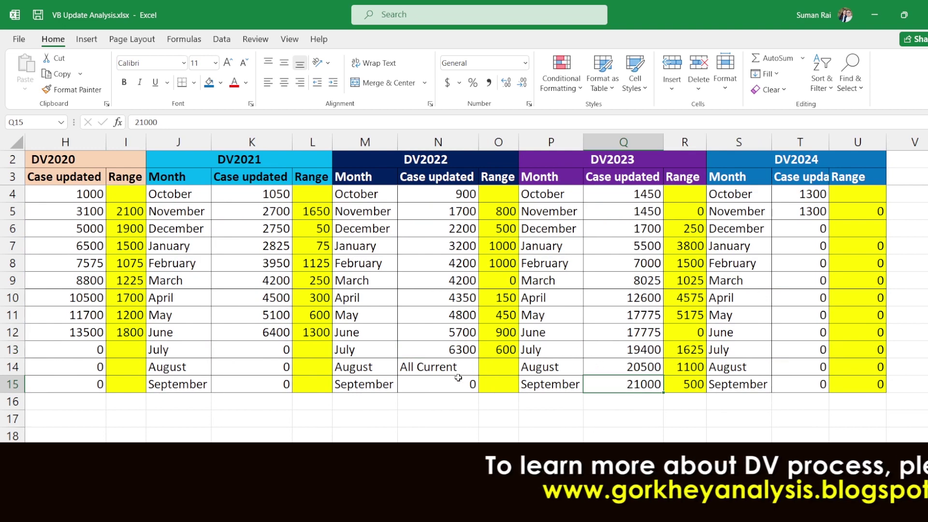
{"action": "left_click", "coordinate": [607, 367]}
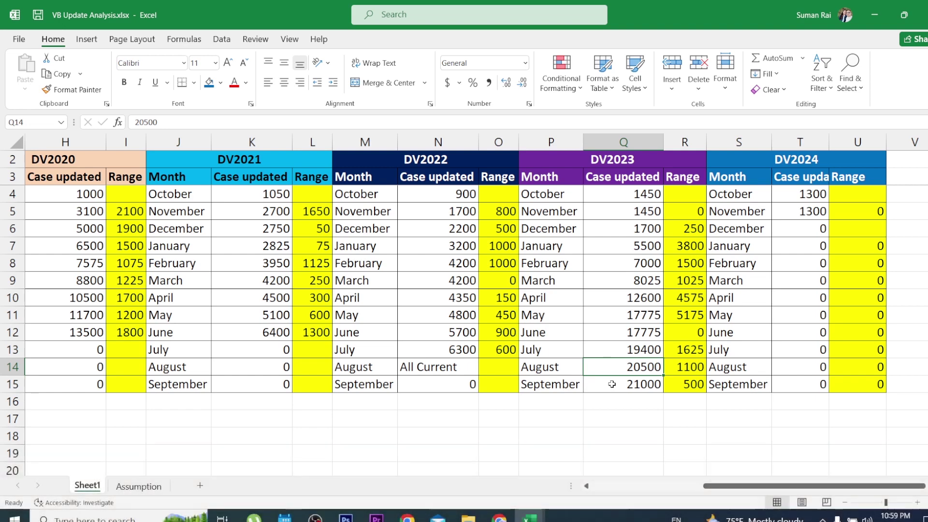
{"action": "left_click", "coordinate": [612, 384]}
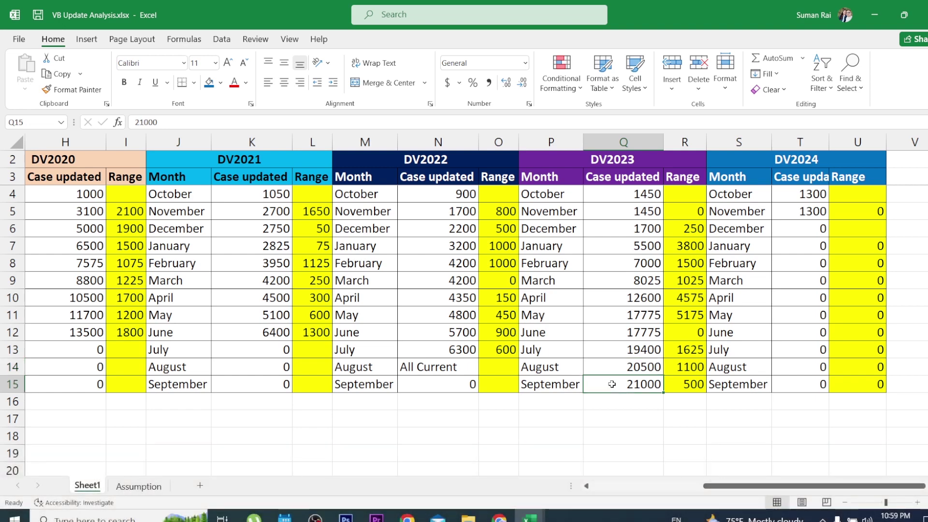
Enlarge the sheet and go through DV2024's October and November months and their case updated values.
{"action": "scroll", "coordinate": [611, 384], "scroll_direction": "up", "scroll_amount": 2, "text": "ctrl"}
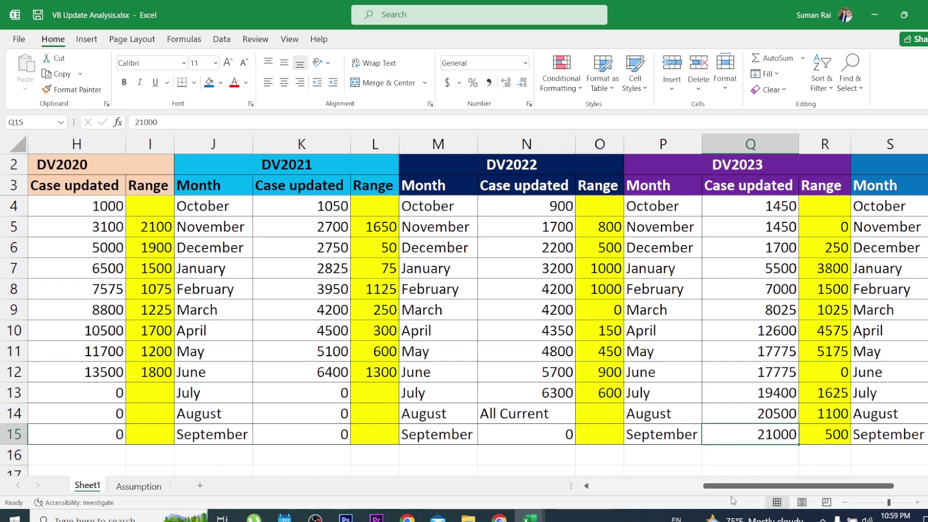
{"action": "left_click_drag", "start_coordinate": [739, 485], "coordinate": [770, 486]}
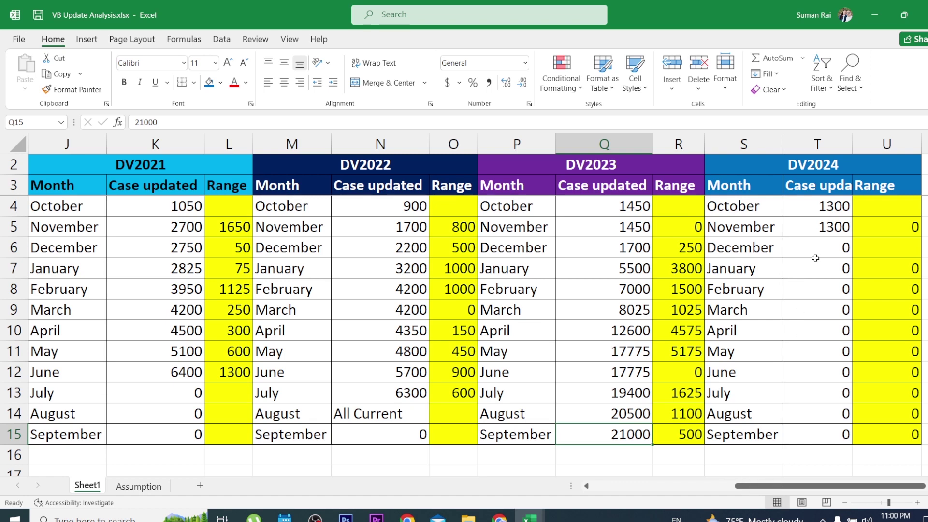
{"action": "left_click", "coordinate": [759, 208]}
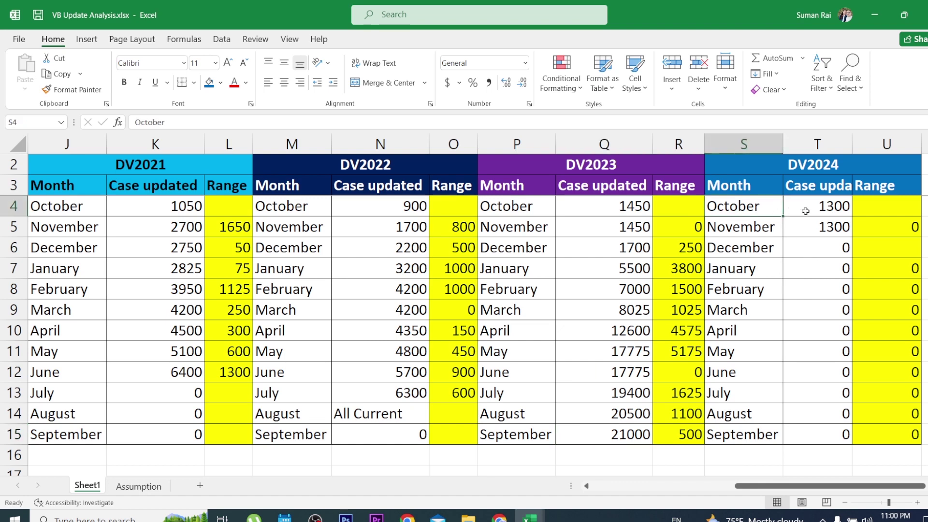
{"action": "left_click", "coordinate": [824, 209]}
{"action": "left_click", "coordinate": [756, 230]}
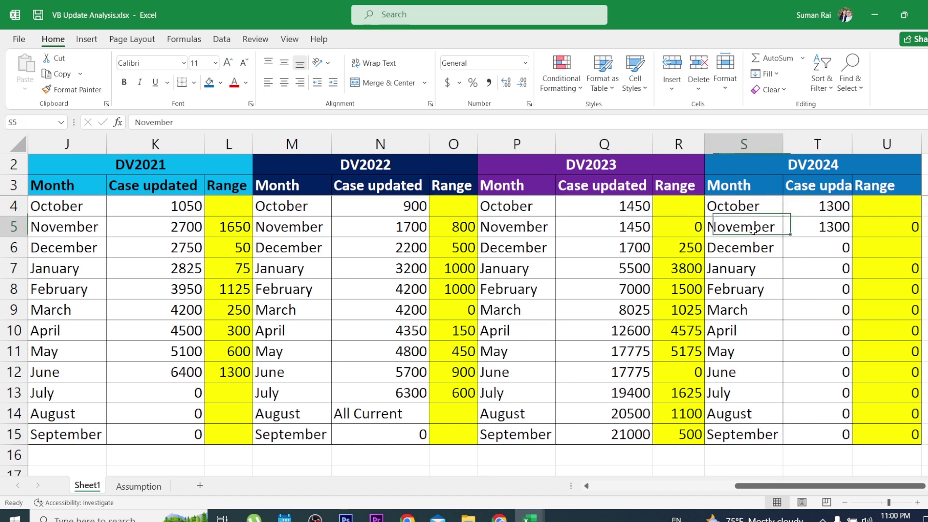
{"action": "left_click", "coordinate": [818, 234]}
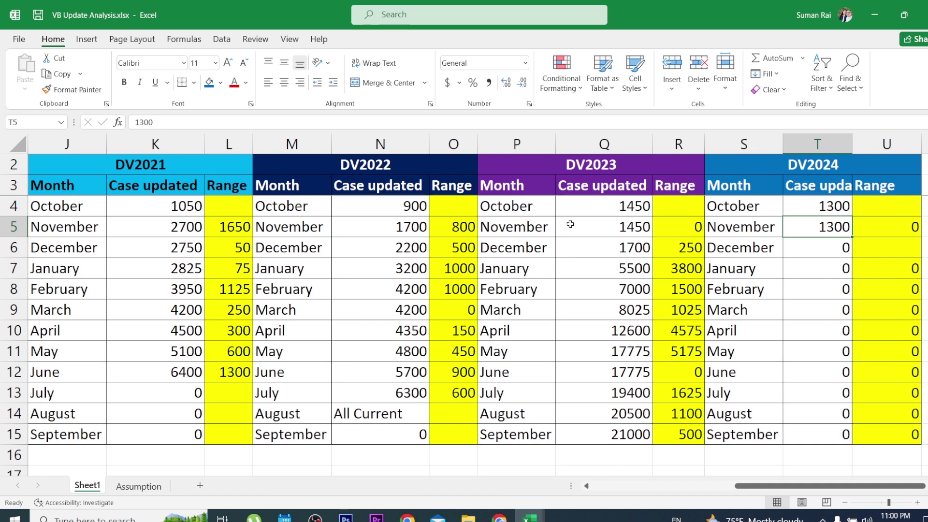
Compare DV2023's October and November entries, and its May and June entries with their case updated values.
{"action": "left_click", "coordinate": [535, 208]}
{"action": "left_click", "coordinate": [600, 212]}
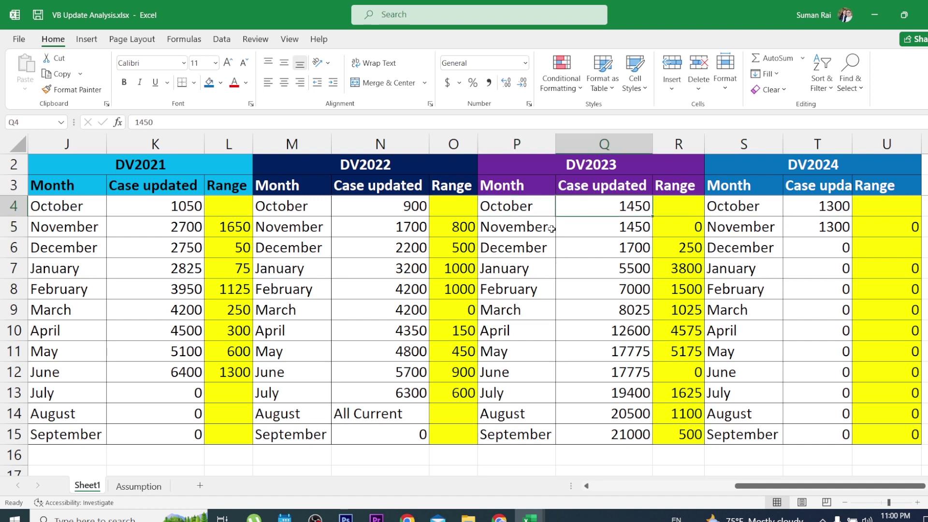
{"action": "left_click", "coordinate": [553, 229]}
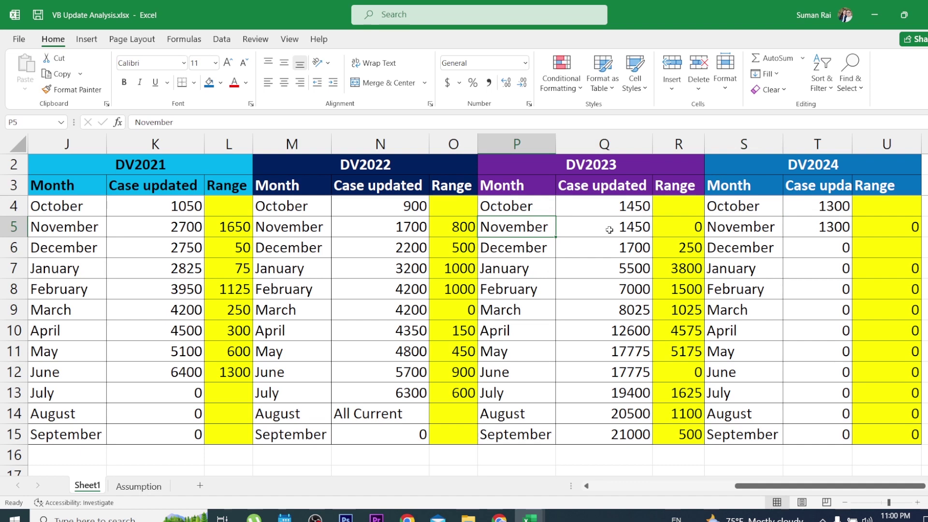
{"action": "left_click", "coordinate": [529, 351]}
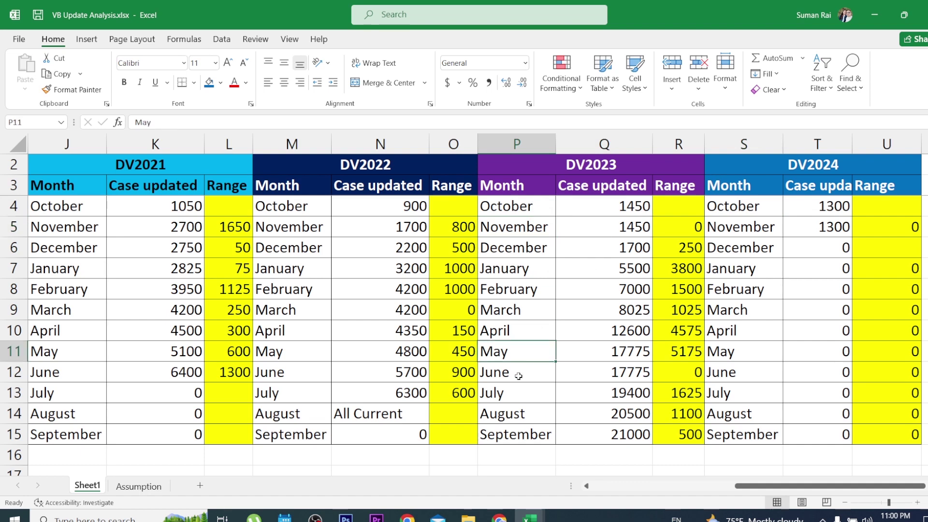
{"action": "left_click_drag", "start_coordinate": [529, 350], "coordinate": [605, 350]}
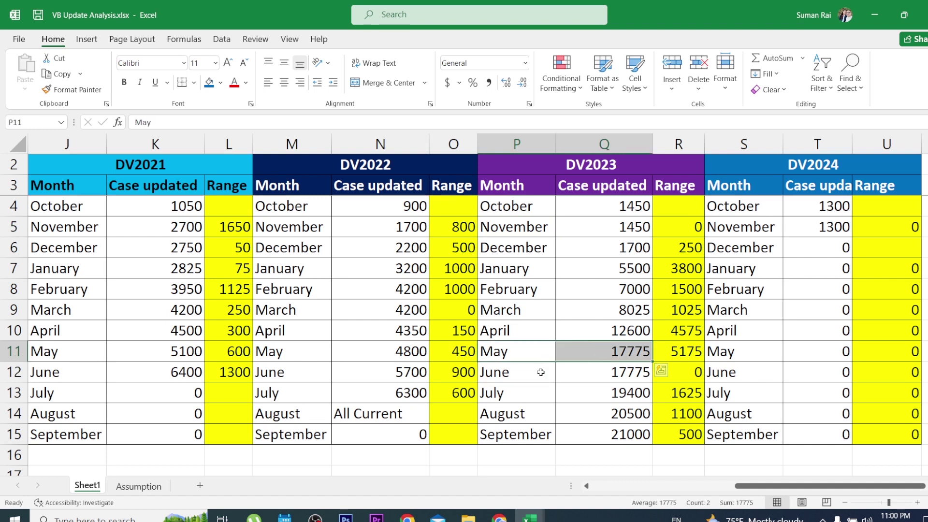
{"action": "left_click_drag", "start_coordinate": [546, 371], "coordinate": [571, 368]}
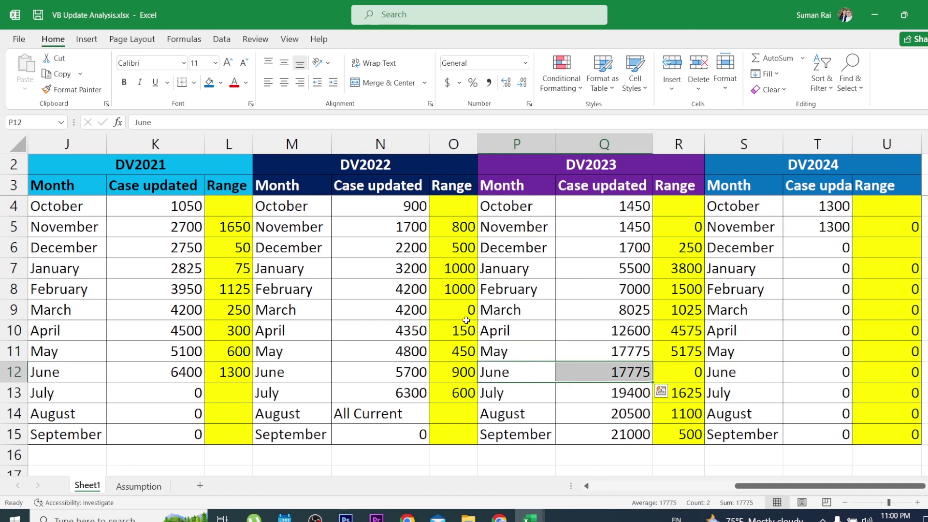
Compare DV2022's February and March entries including their ranges, and check DV2021's December range.
{"action": "left_click", "coordinate": [366, 287]}
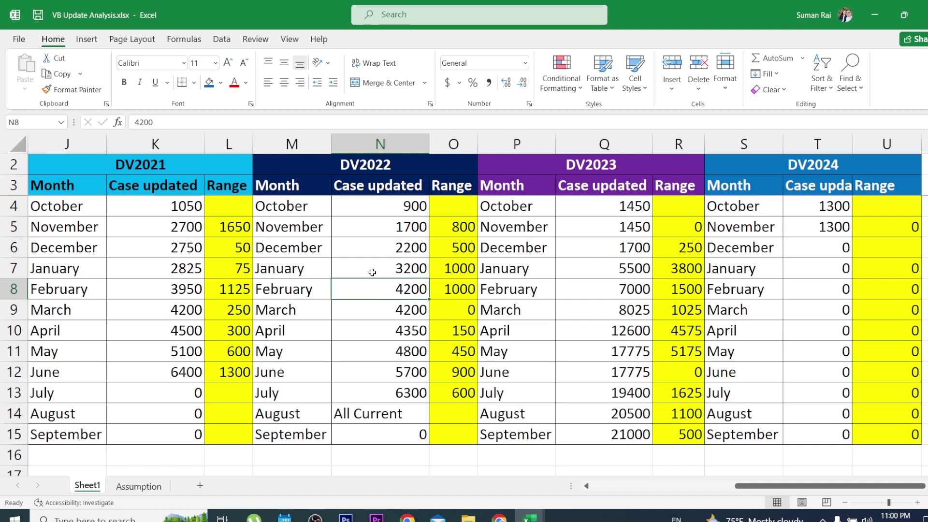
{"action": "left_click_drag", "start_coordinate": [289, 291], "coordinate": [385, 288]}
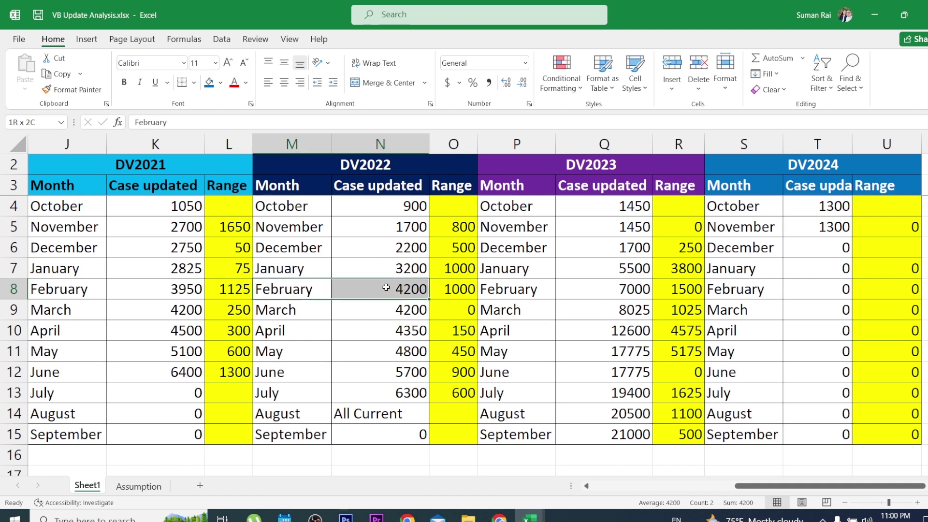
{"action": "left_click_drag", "start_coordinate": [303, 309], "coordinate": [415, 308]}
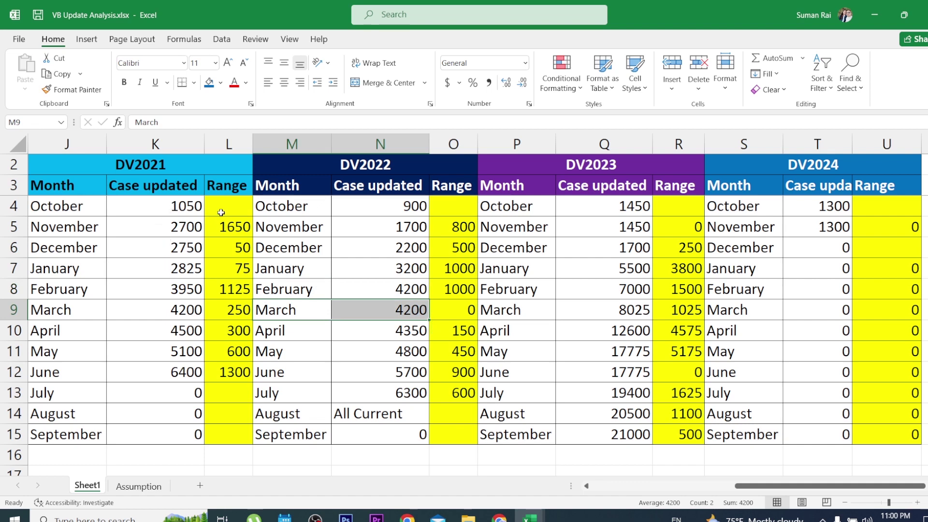
{"action": "left_click", "coordinate": [236, 248]}
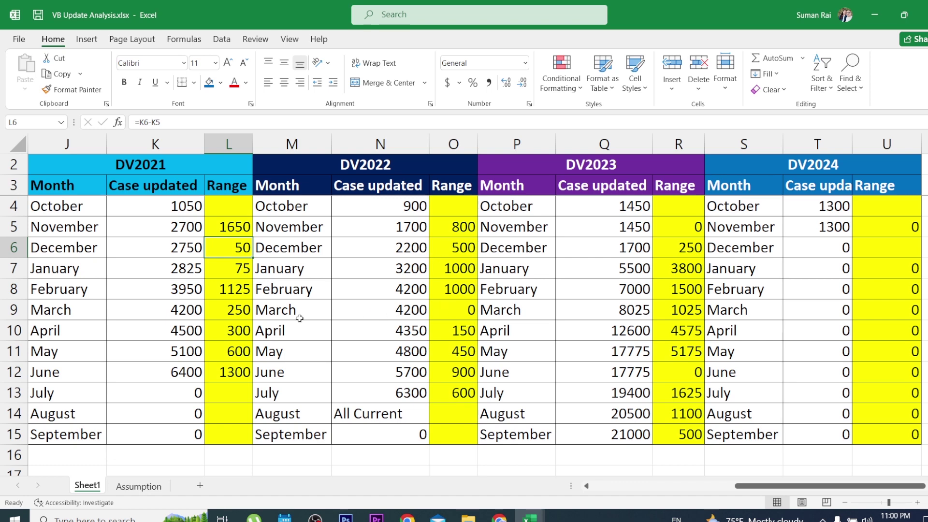
{"action": "left_click_drag", "start_coordinate": [277, 293], "coordinate": [450, 312]}
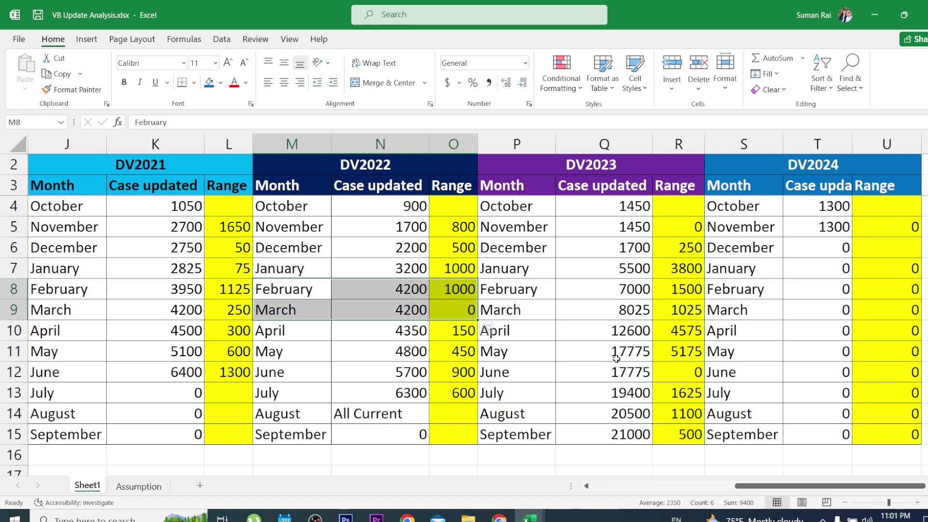
Select DV2023's May–June and October–November entries in turn, ending on DV2024's October–November entries with ranges.
{"action": "left_click_drag", "start_coordinate": [515, 353], "coordinate": [618, 373]}
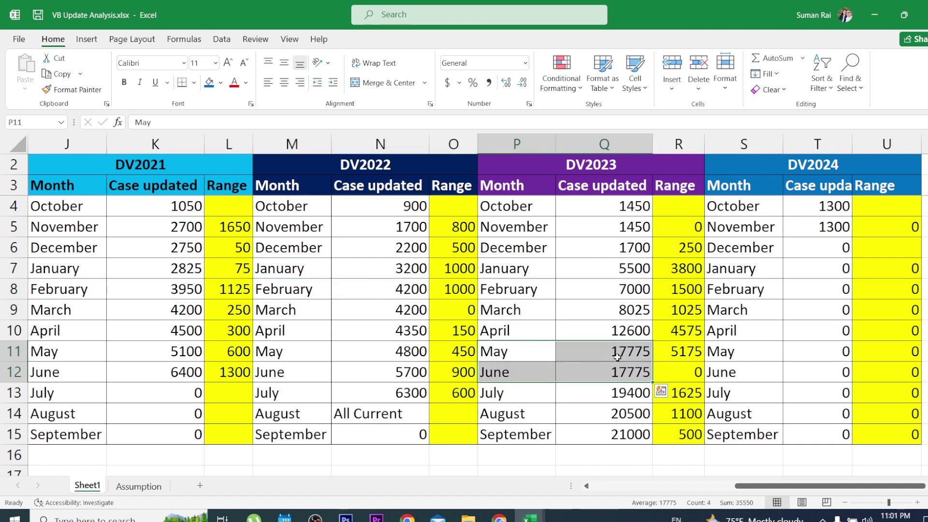
{"action": "left_click_drag", "start_coordinate": [522, 210], "coordinate": [594, 232]}
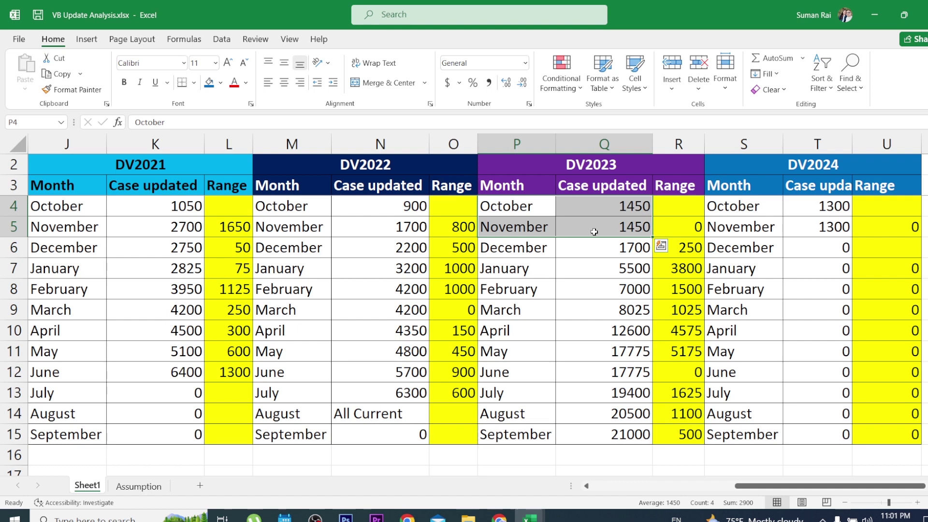
{"action": "left_click", "coordinate": [757, 206]}
{"action": "left_click_drag", "start_coordinate": [757, 206], "coordinate": [858, 228]}
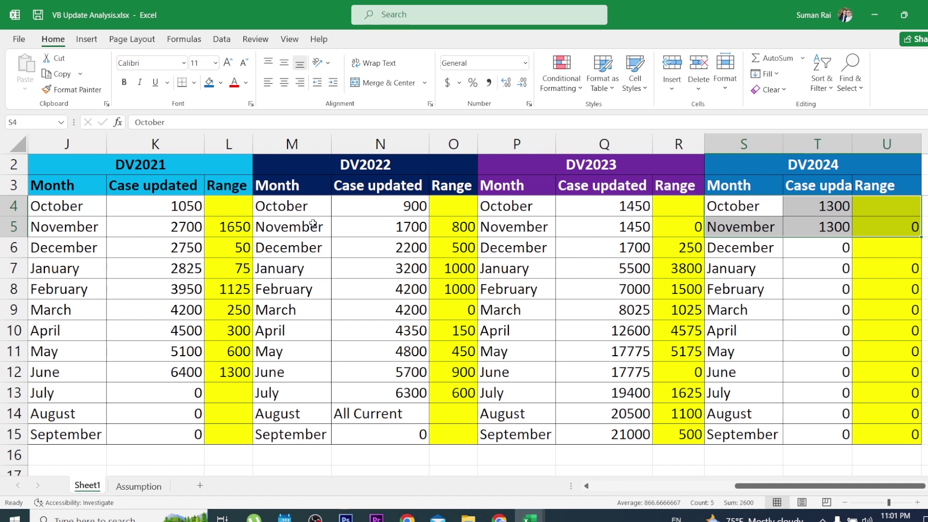
Compare October across DV2022 and DV2023, and check December in DV2022 and DV2024, ending on DV2024's November entry.
{"action": "left_click", "coordinate": [583, 219]}
{"action": "left_click_drag", "start_coordinate": [297, 208], "coordinate": [638, 208]}
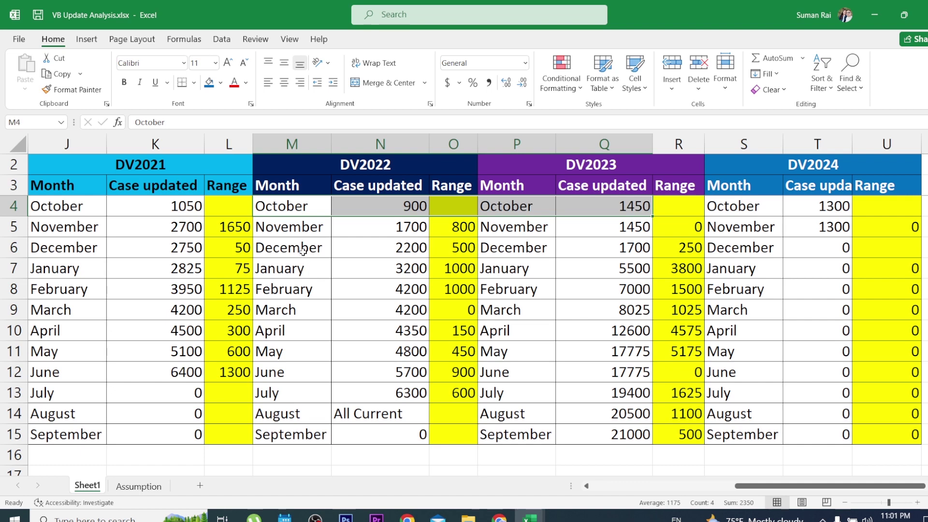
{"action": "left_click", "coordinate": [302, 250]}
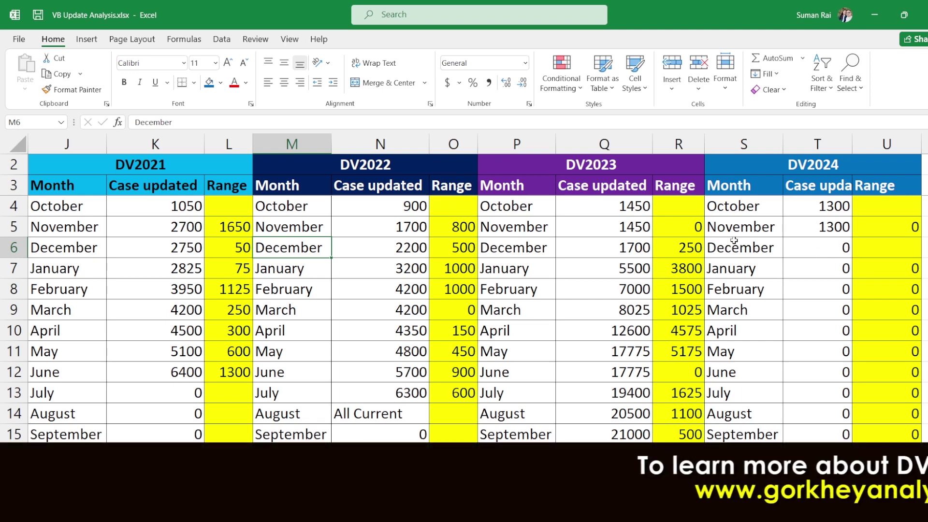
{"action": "left_click_drag", "start_coordinate": [731, 244], "coordinate": [819, 249]}
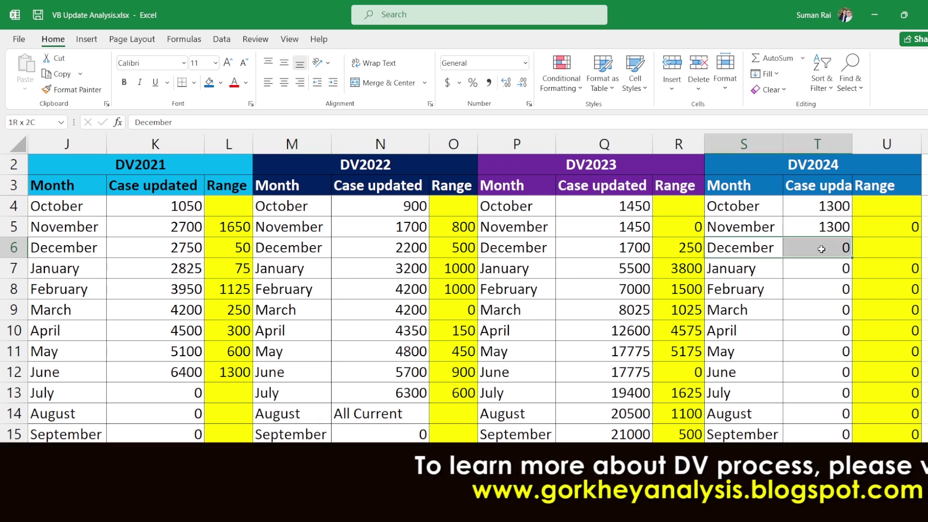
{"action": "left_click_drag", "start_coordinate": [739, 226], "coordinate": [814, 227]}
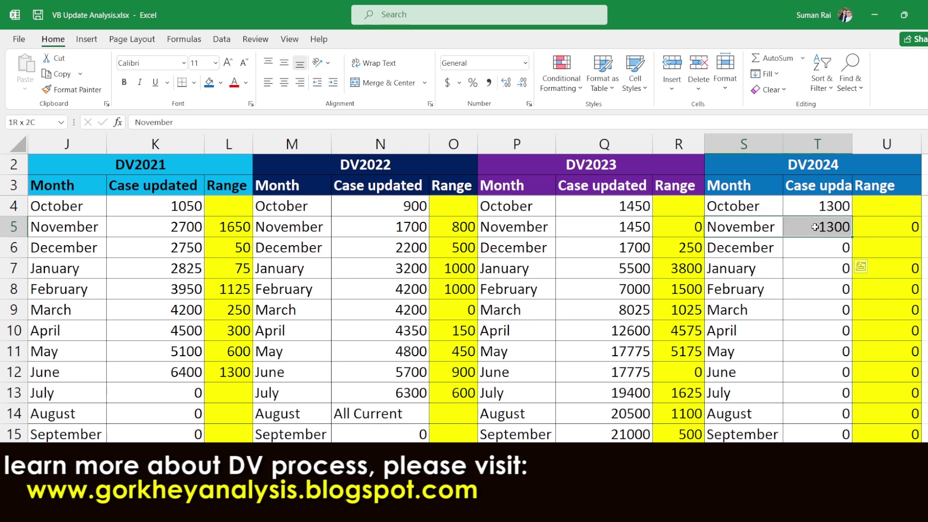
Check DV2024's November and December entries against DV2023's October–November entries, December range, January case value and February range.
{"action": "left_click_drag", "start_coordinate": [815, 226], "coordinate": [815, 227]}
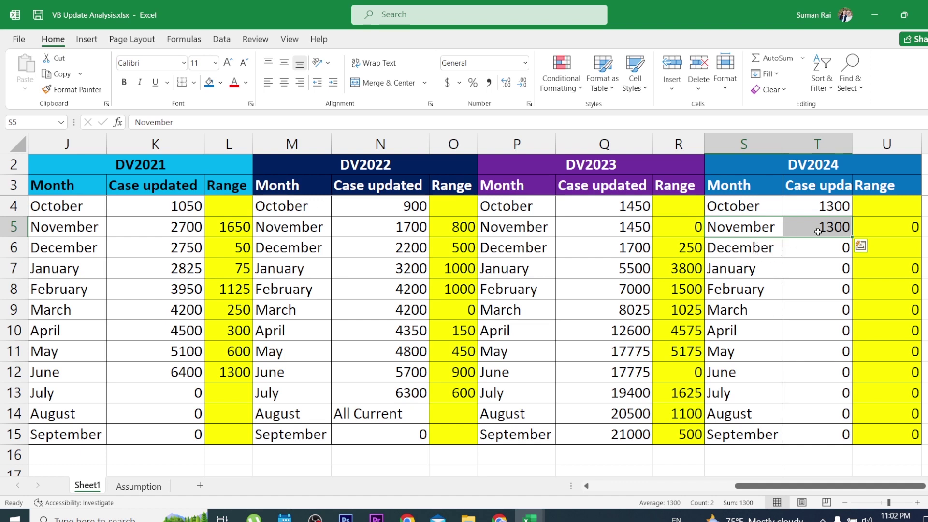
{"action": "left_click", "coordinate": [778, 248]}
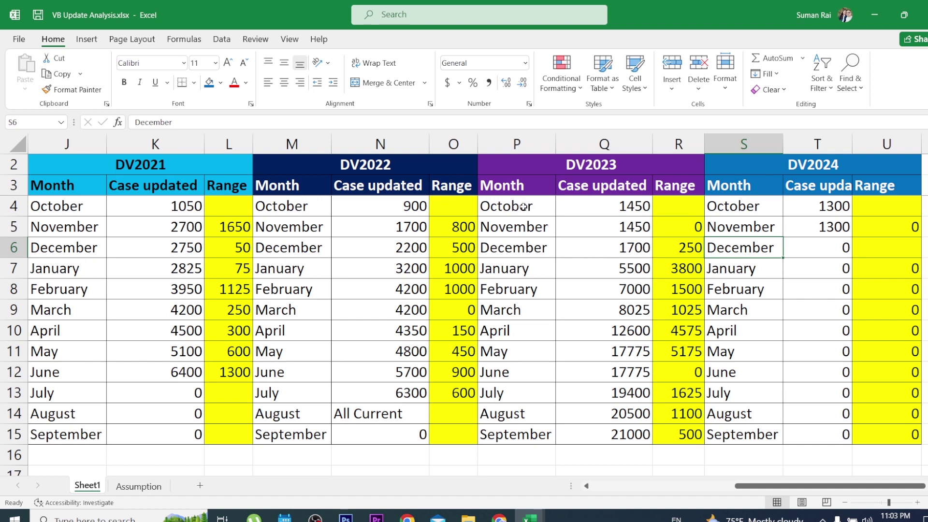
{"action": "left_click_drag", "start_coordinate": [523, 206], "coordinate": [643, 226]}
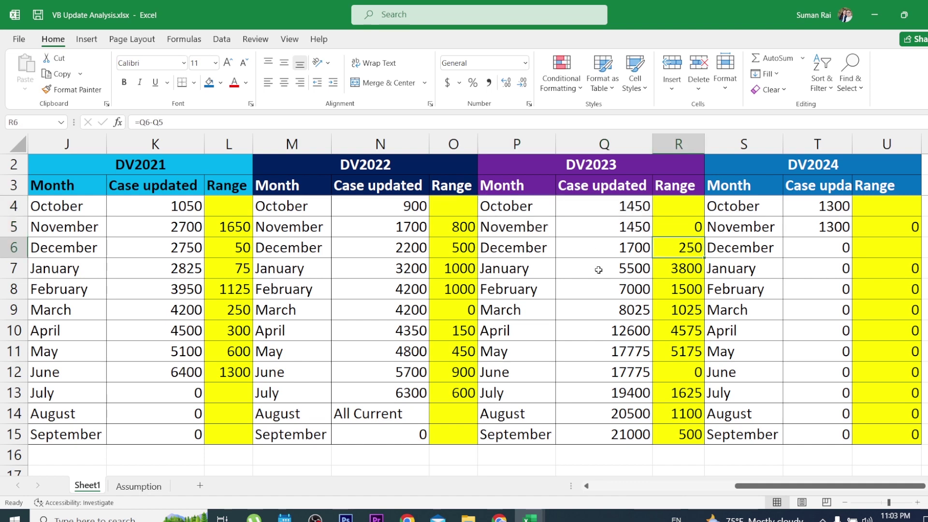
{"action": "left_click", "coordinate": [623, 269]}
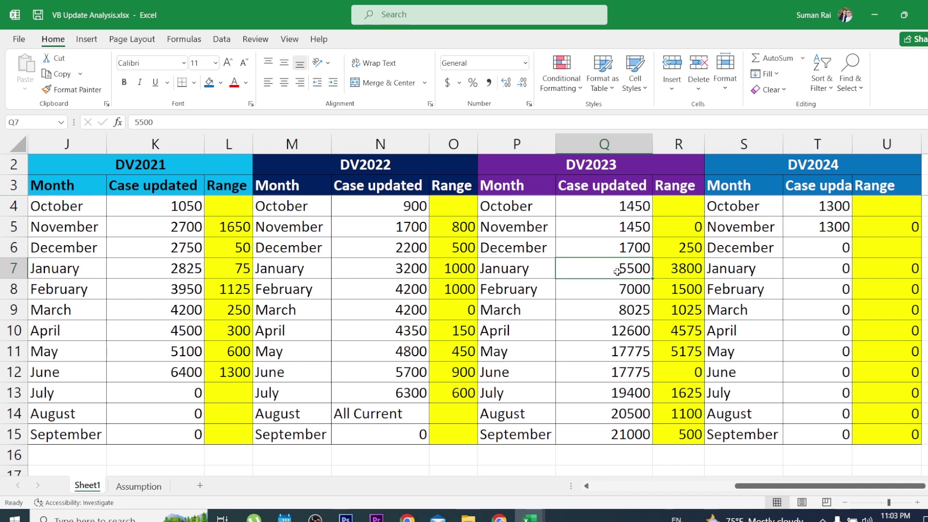
{"action": "left_click", "coordinate": [689, 288]}
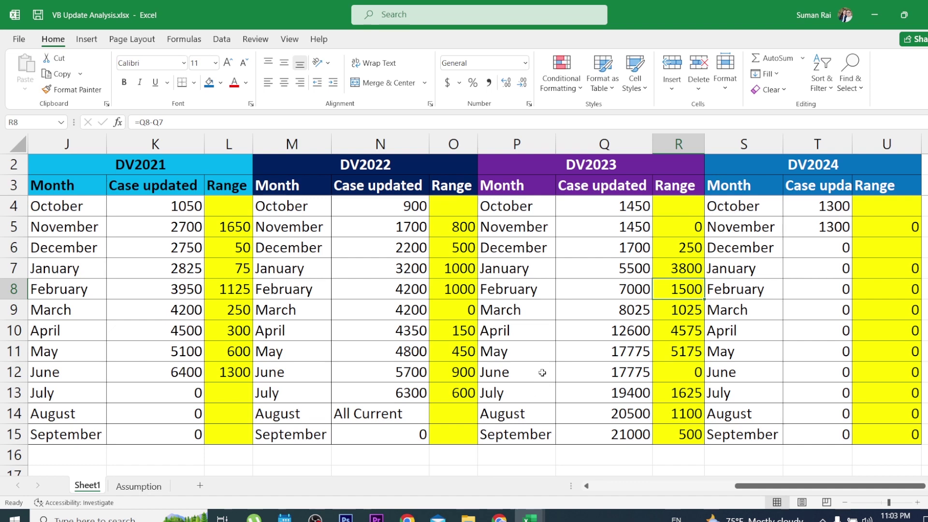
Review DV2023's June entry and September range, ending on DV2024's December case updated cell.
{"action": "left_click_drag", "start_coordinate": [535, 375], "coordinate": [690, 375]}
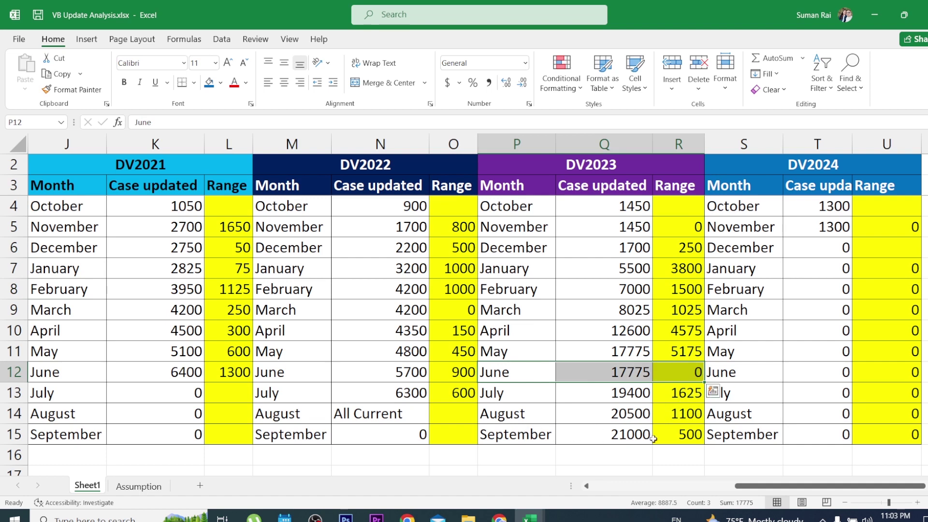
{"action": "left_click", "coordinate": [678, 438]}
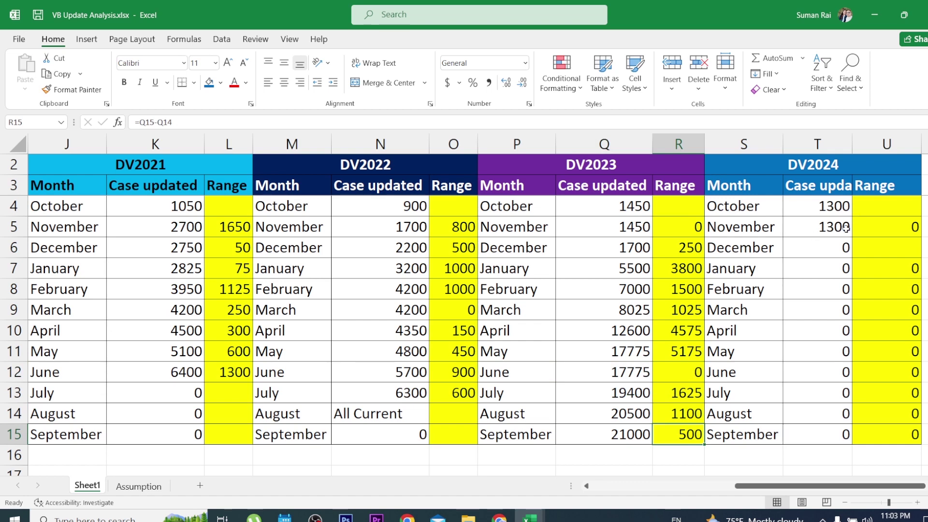
{"action": "left_click", "coordinate": [804, 251]}
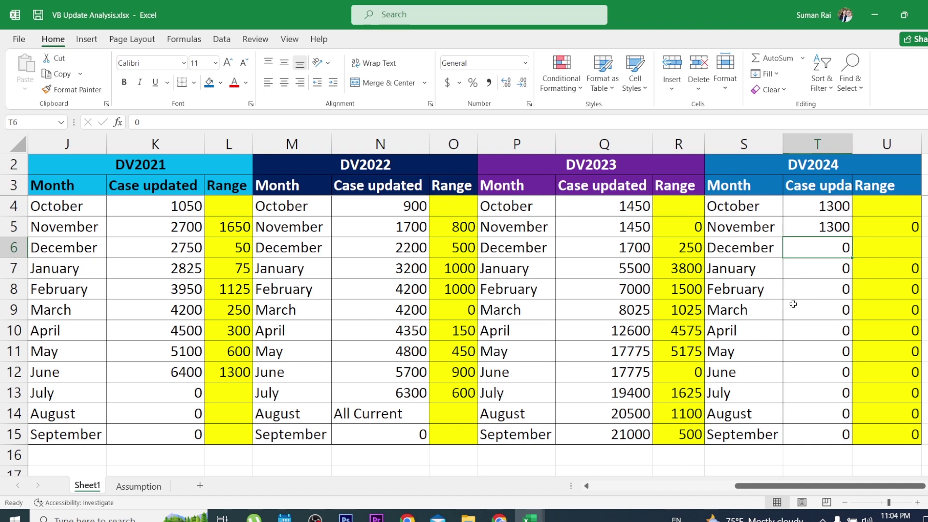
{"action": "scroll", "coordinate": [792, 303], "scroll_direction": "down", "scroll_amount": 1}
{"action": "scroll", "coordinate": [796, 299], "scroll_direction": "up", "scroll_amount": 1}
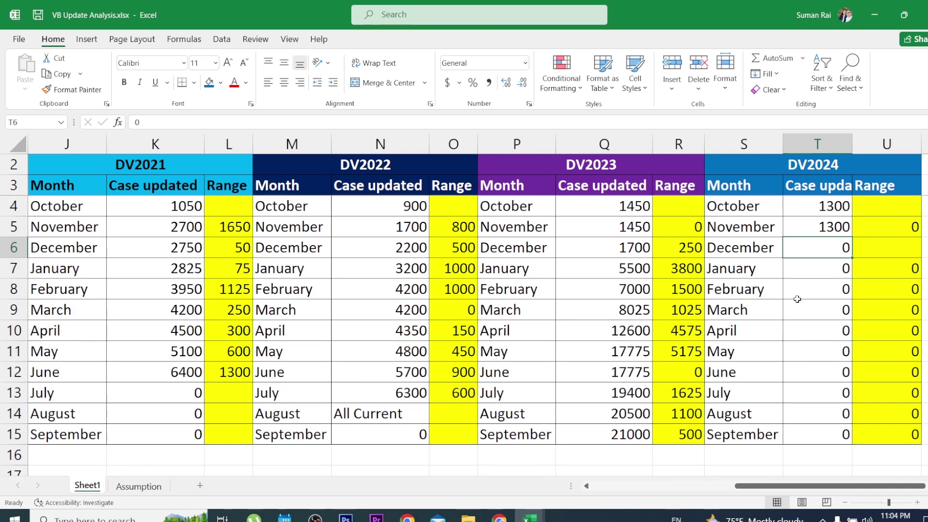